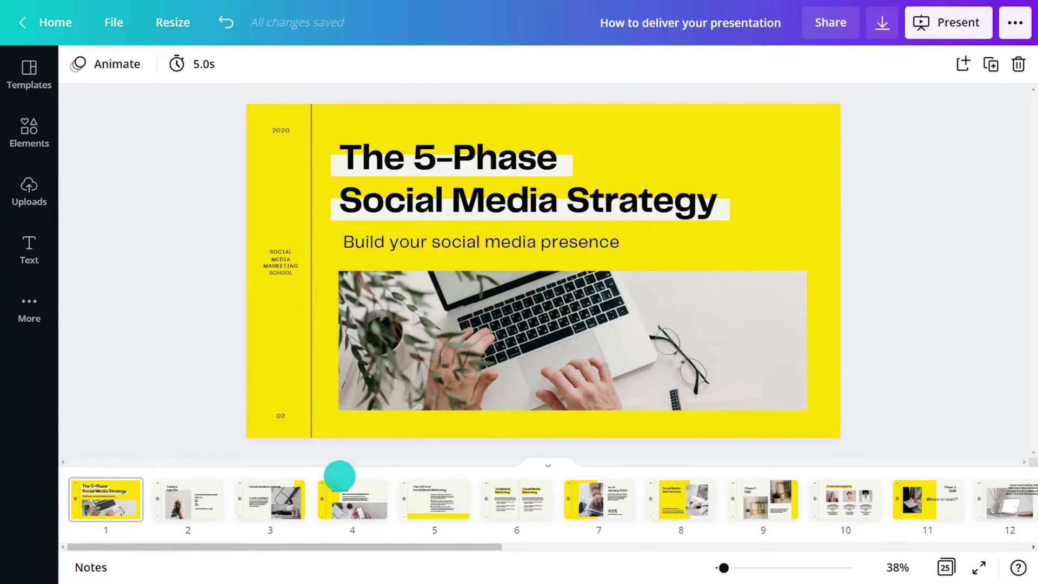
- On slide 3, start the speaker notes with 'Social media is critical in reaching your audience.'
left_click(271, 495)
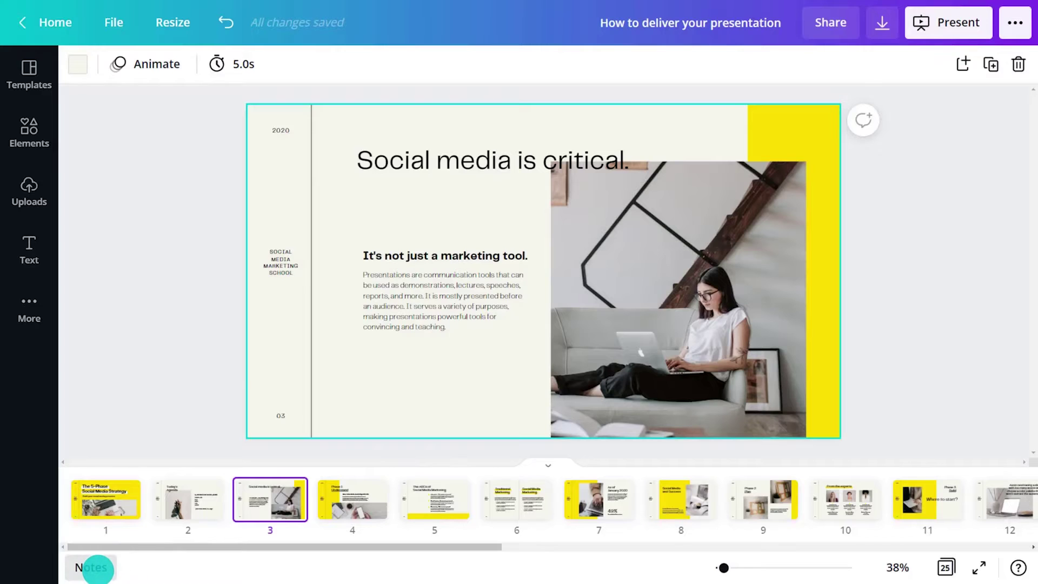
left_click(96, 568)
left_click(264, 151)
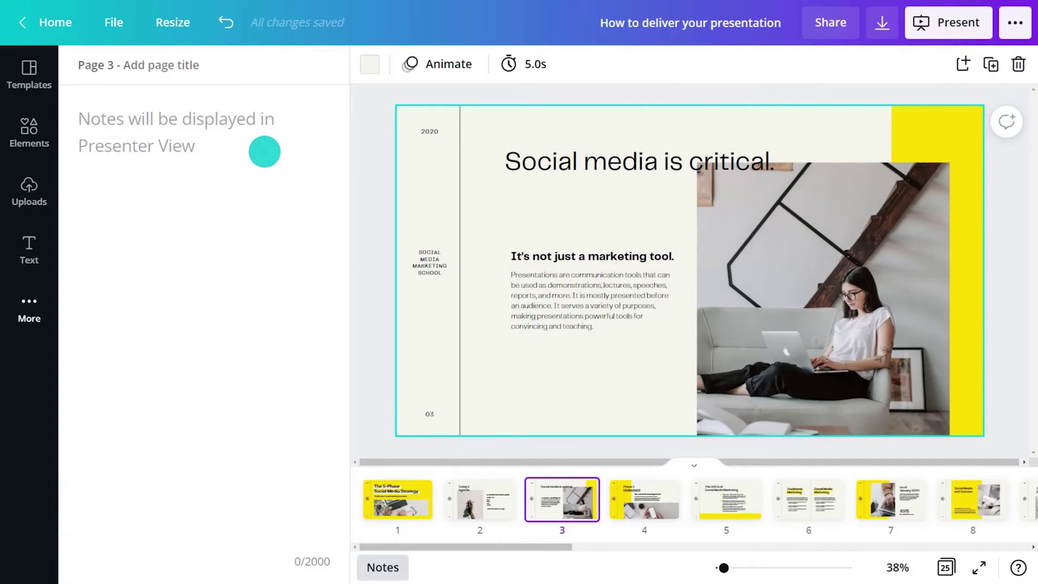
type("Social media is critical in reaching your audience.  On average, we ")
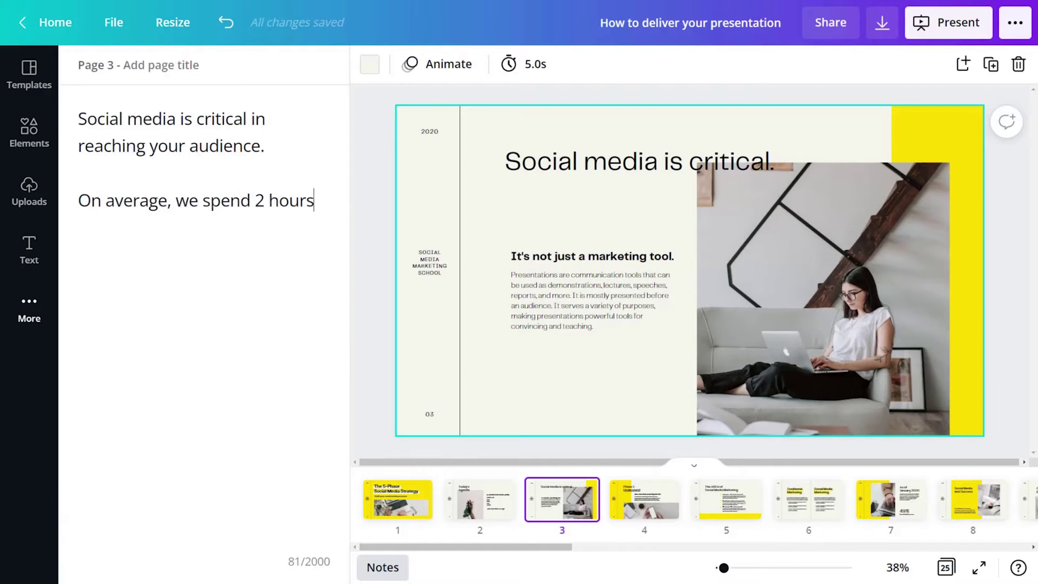
type("spend 2 hours and 24 minutes on social medi")
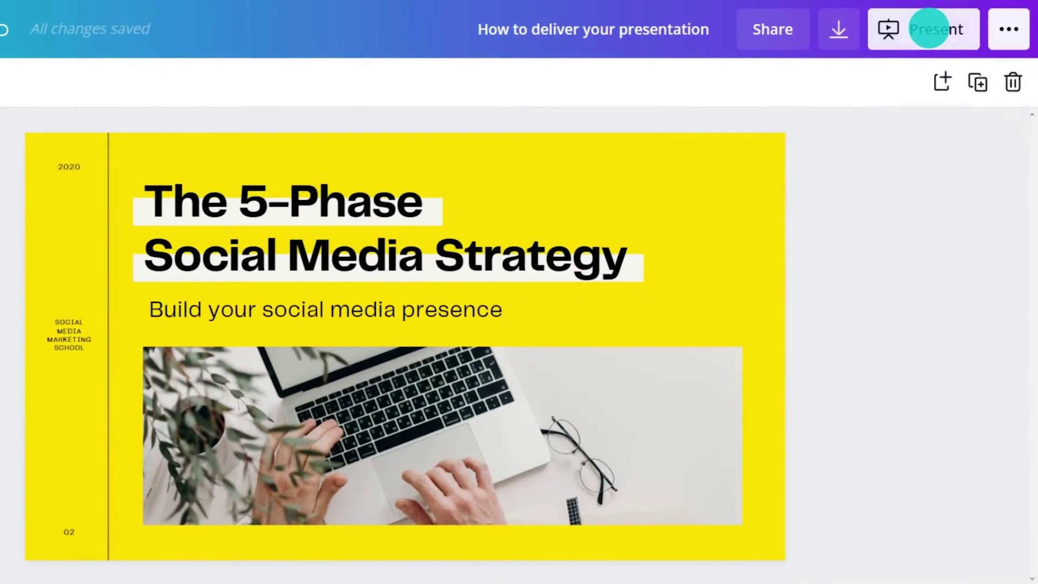
- Present a Standard slideshow through slide 3, Social media is critical, then exit it
left_click(928, 29)
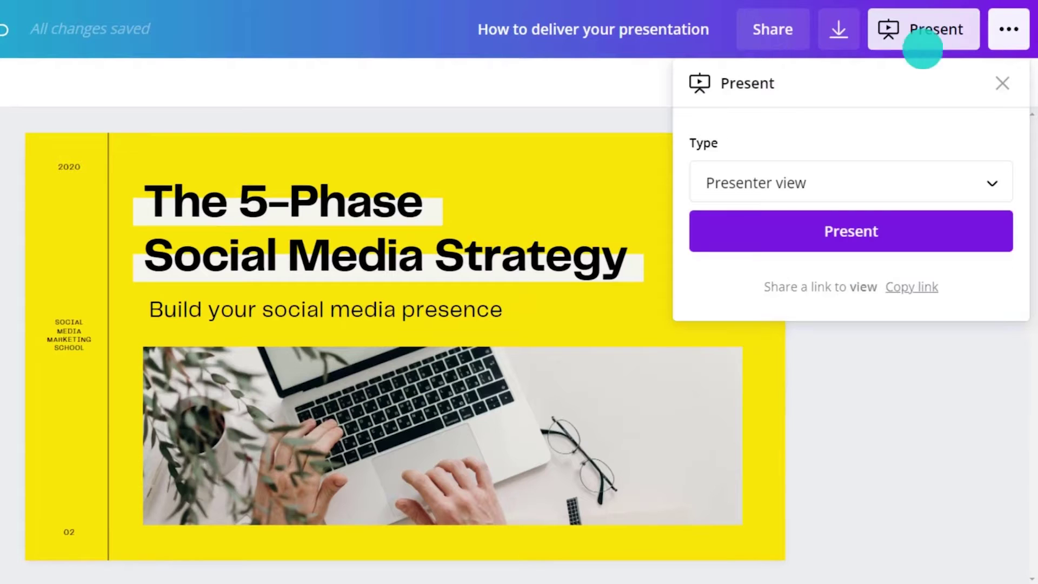
left_click(884, 175)
left_click(894, 77)
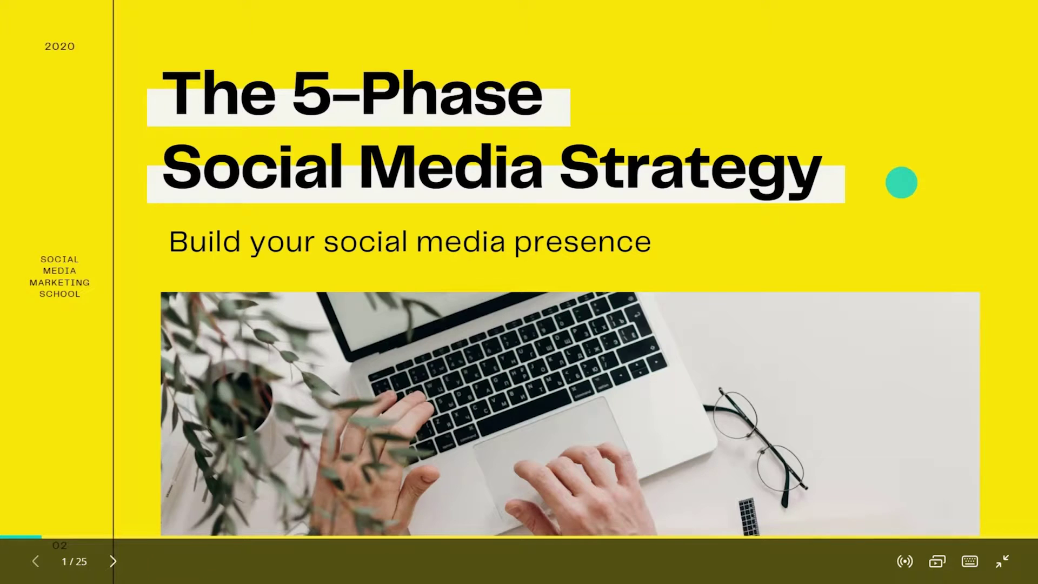
key("Right")
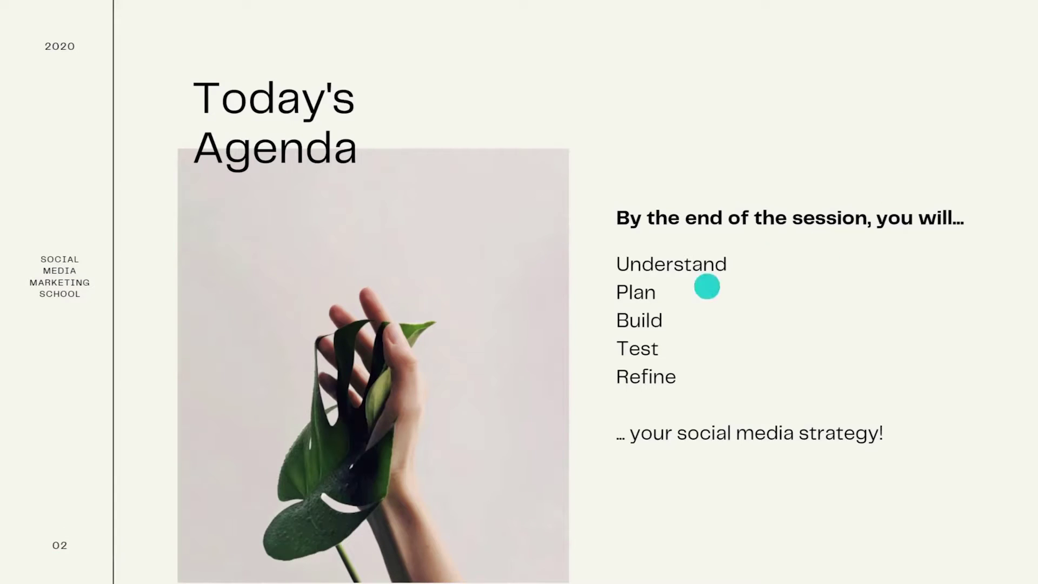
mouse_move(116, 567)
left_click(114, 561)
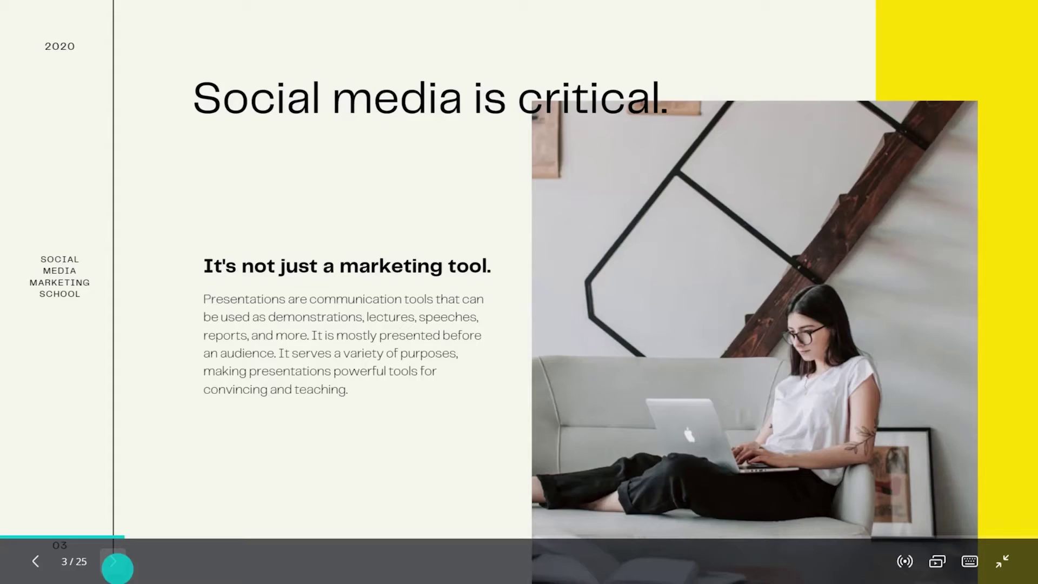
key("Escape")
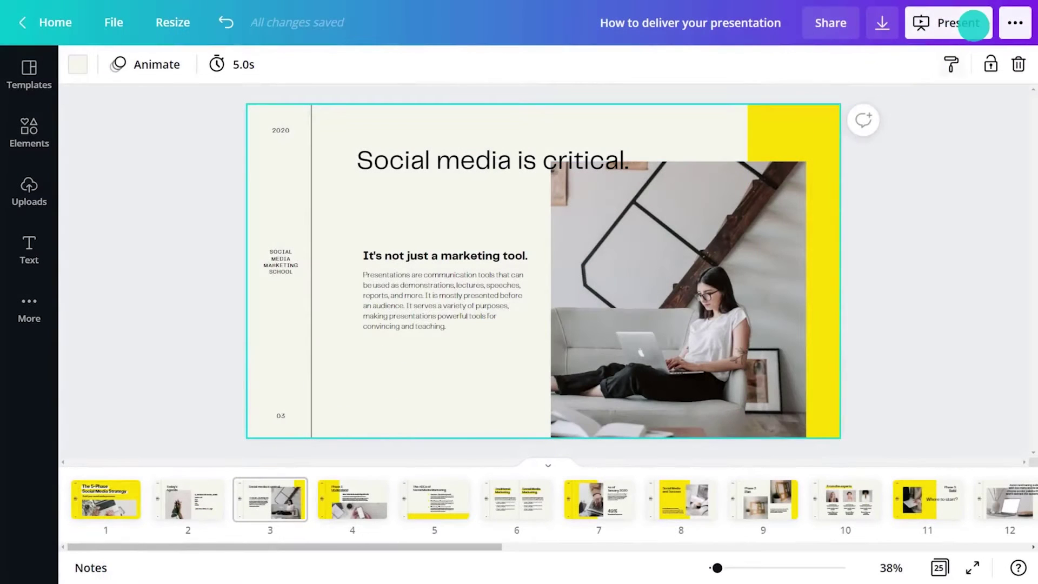
- Run an Autoplay slideshow at 2 seconds per slide, then stop it with Esc
left_click(973, 23)
left_click(954, 139)
left_click(951, 189)
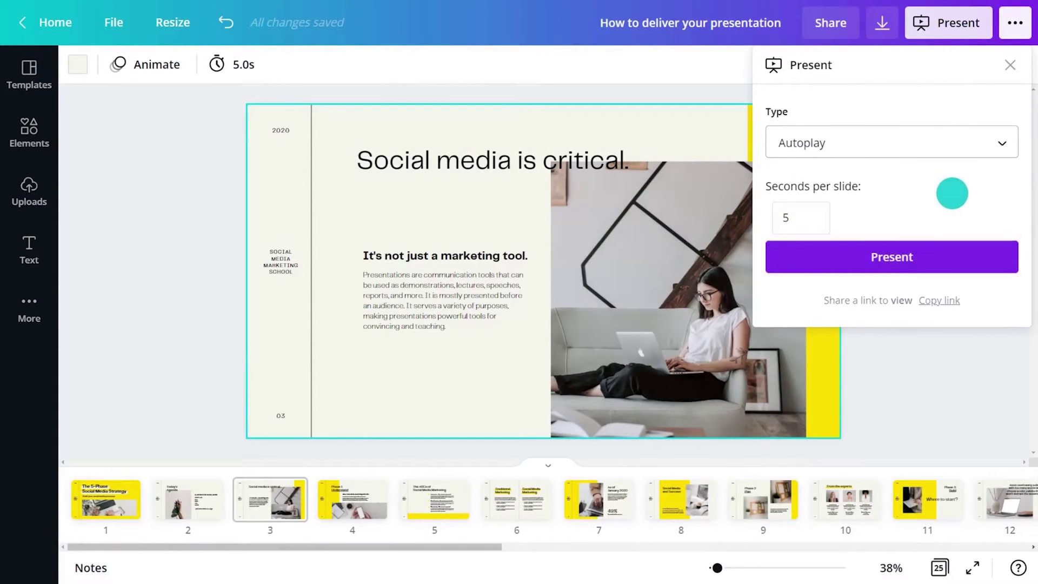
left_click_drag(827, 216, 767, 215)
type("2")
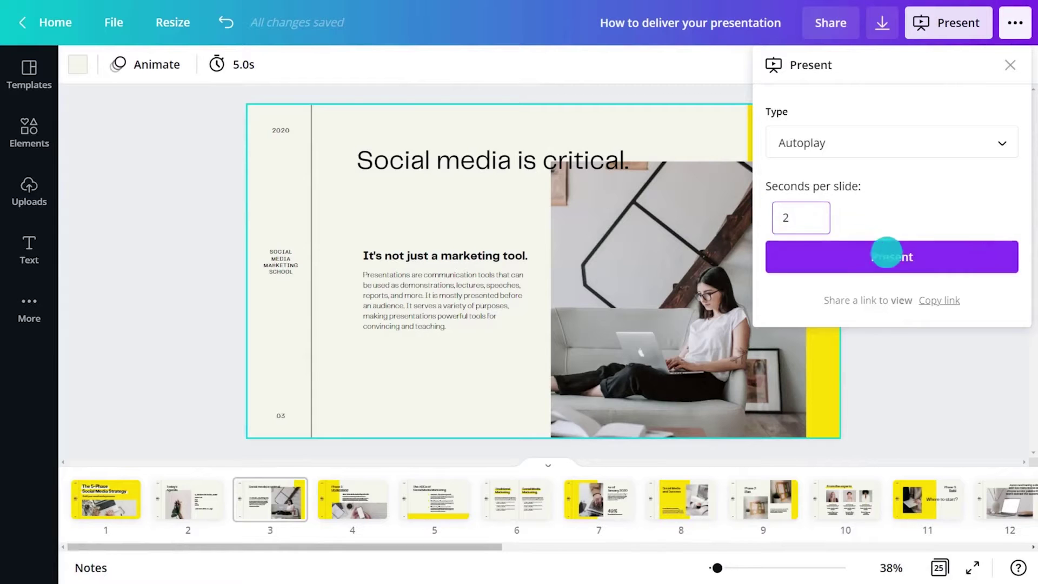
left_click(889, 256)
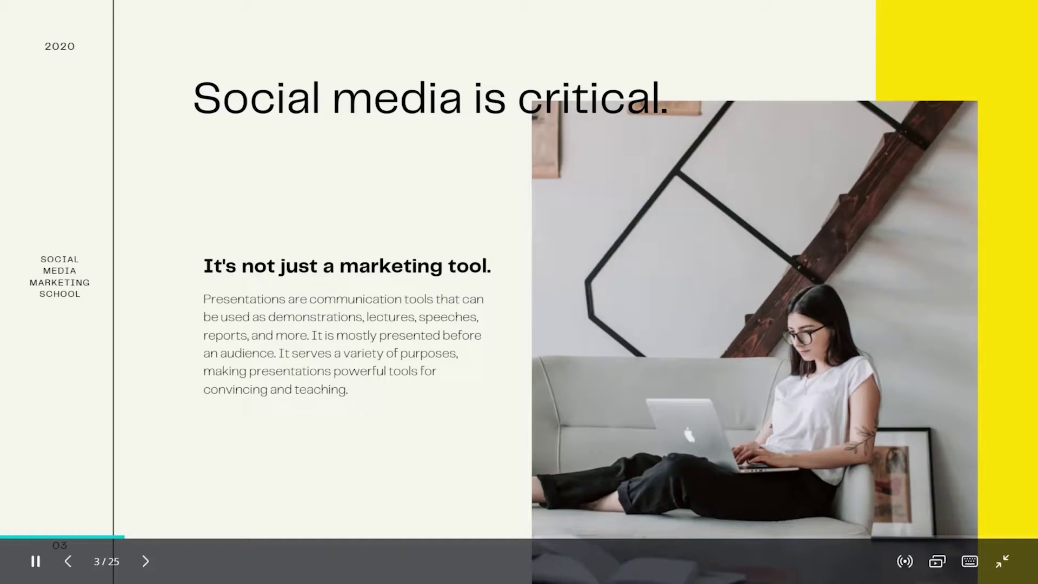
key("Escape")
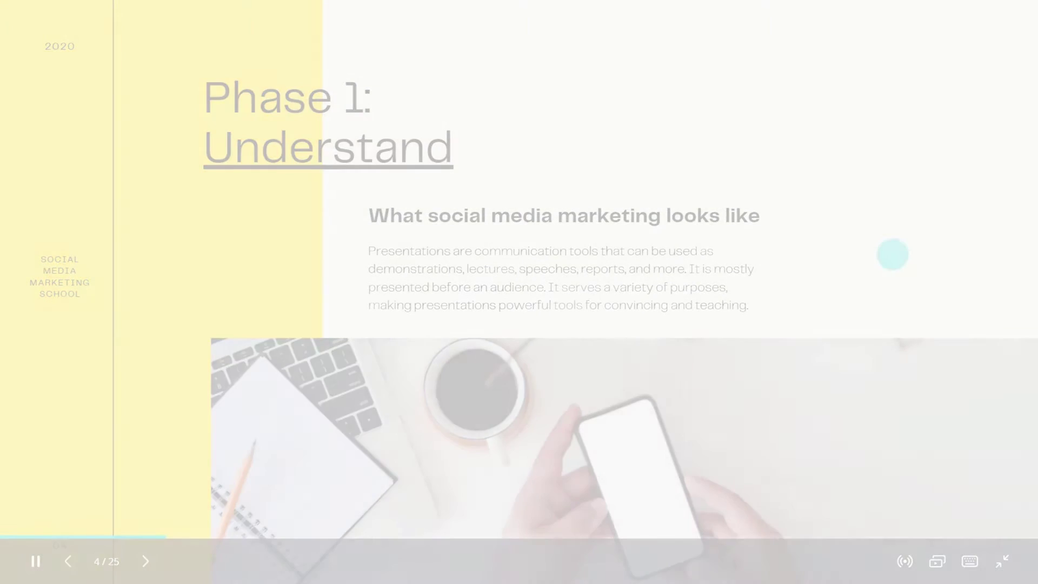
- Present in Presenter view and drag the Audience Window toward the desktop centre
left_click(950, 28)
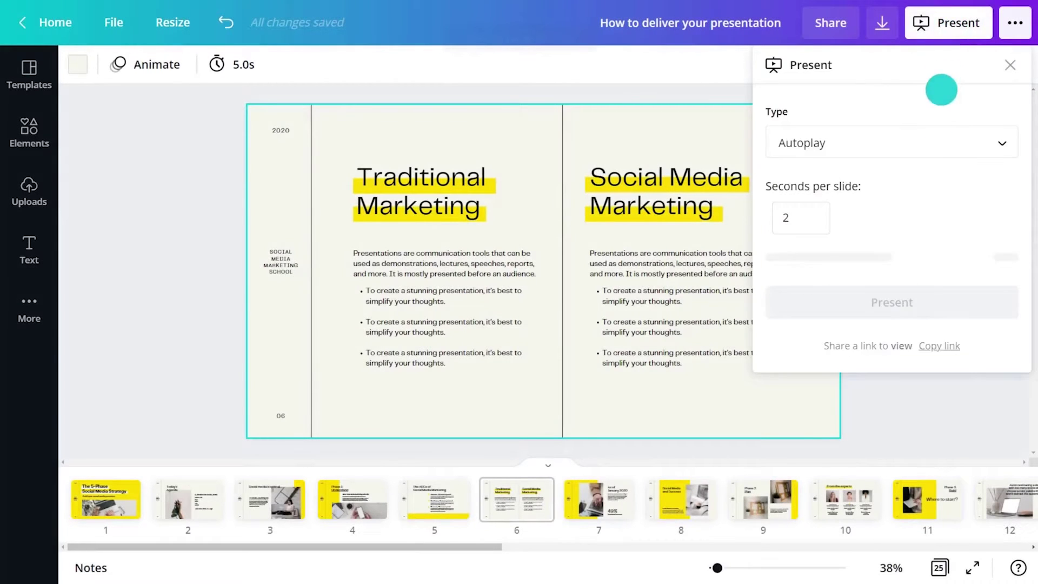
left_click(930, 144)
left_click(926, 193)
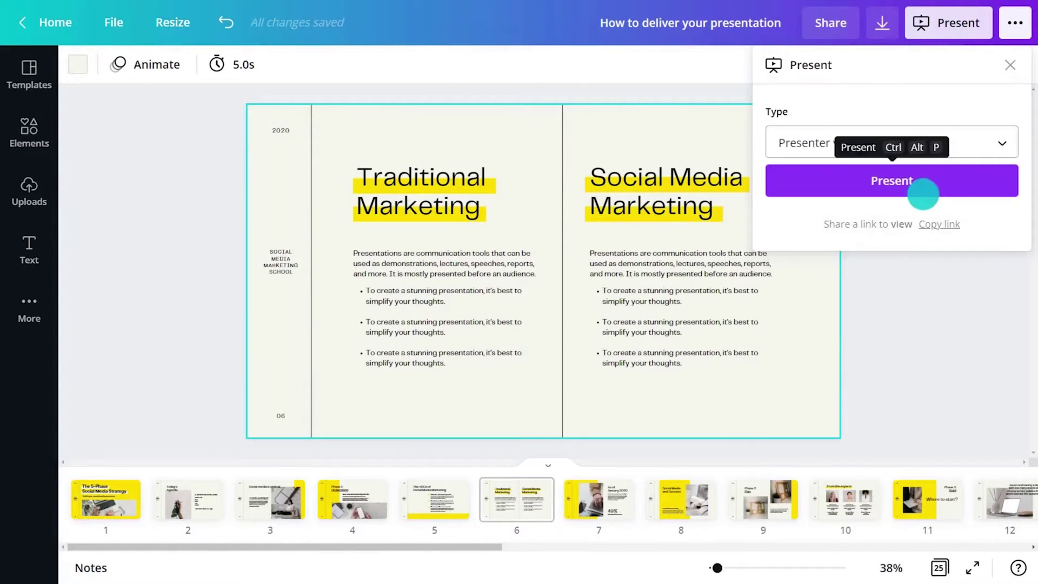
left_click(922, 189)
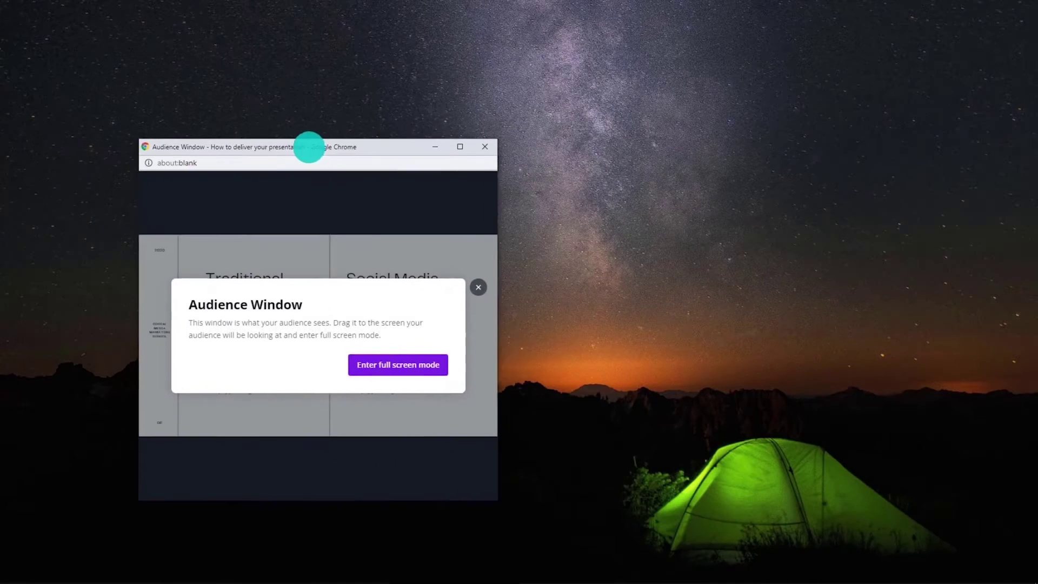
left_click_drag(308, 147, 556, 95)
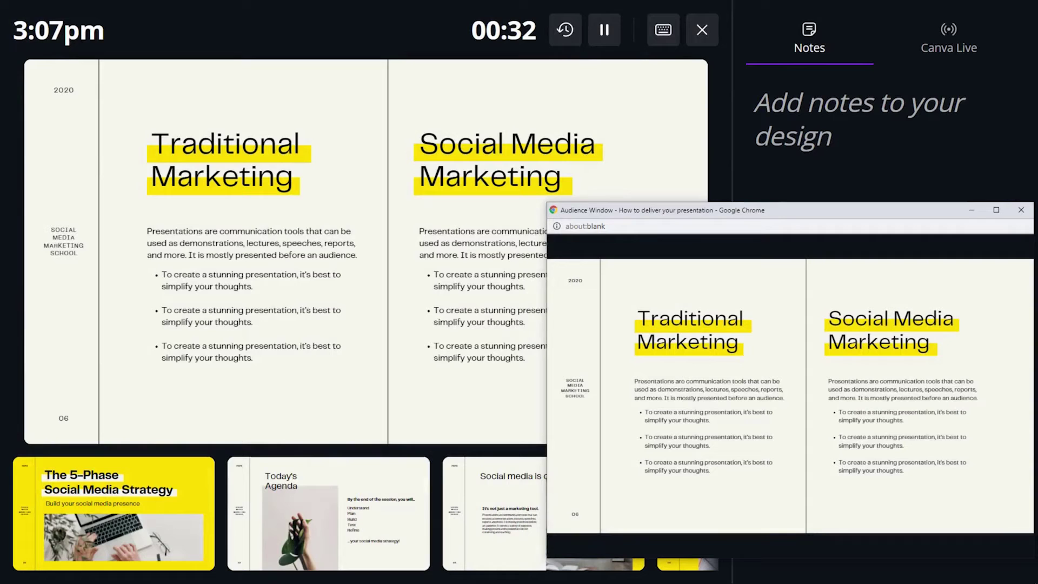
- Exit presenter view with Esc
key("Escape")
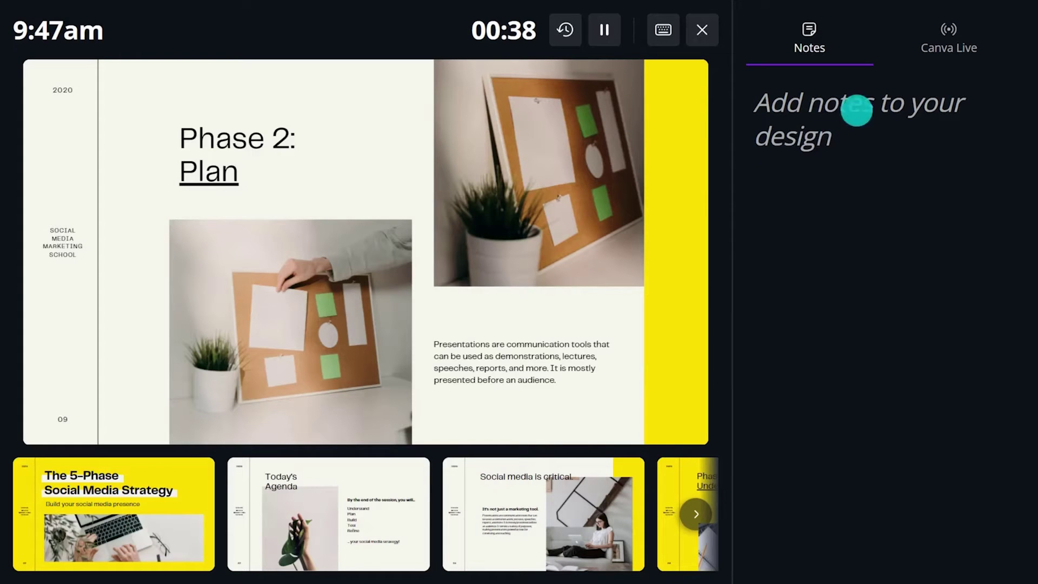
- Start a new session from the Canva Live side panel, giving audience code 033-550
left_click(946, 37)
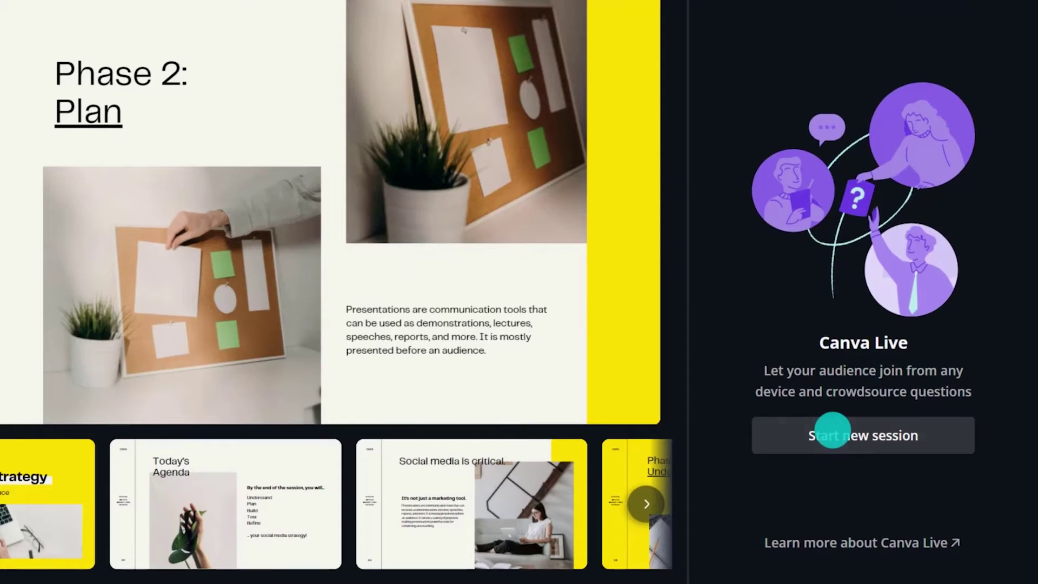
left_click(832, 430)
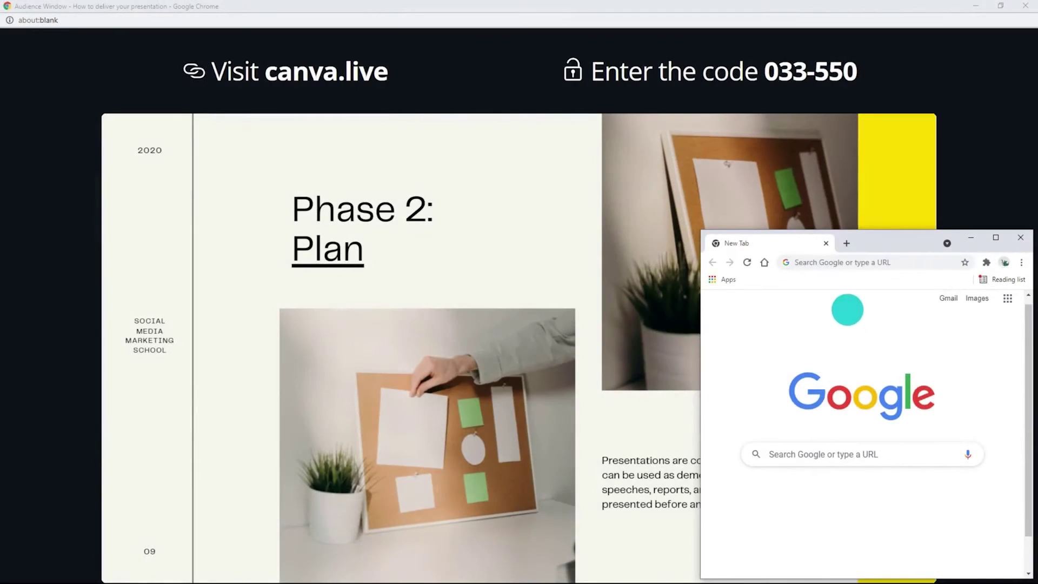
- Join canva.live with code 033550, comment 'Amazing' and send a heart reaction
left_click(843, 262)
type("canva")
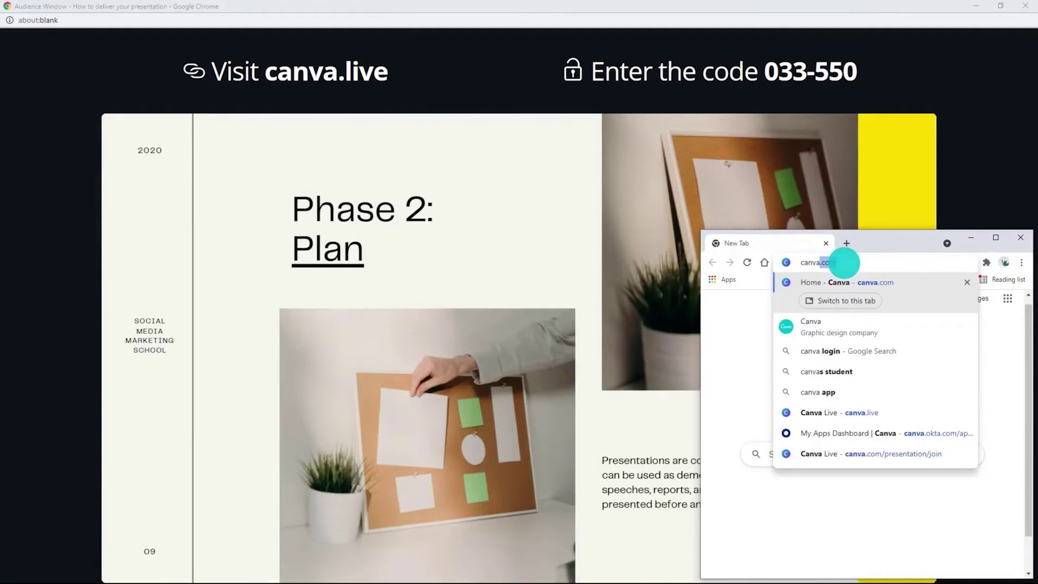
type(".live")
key("Return")
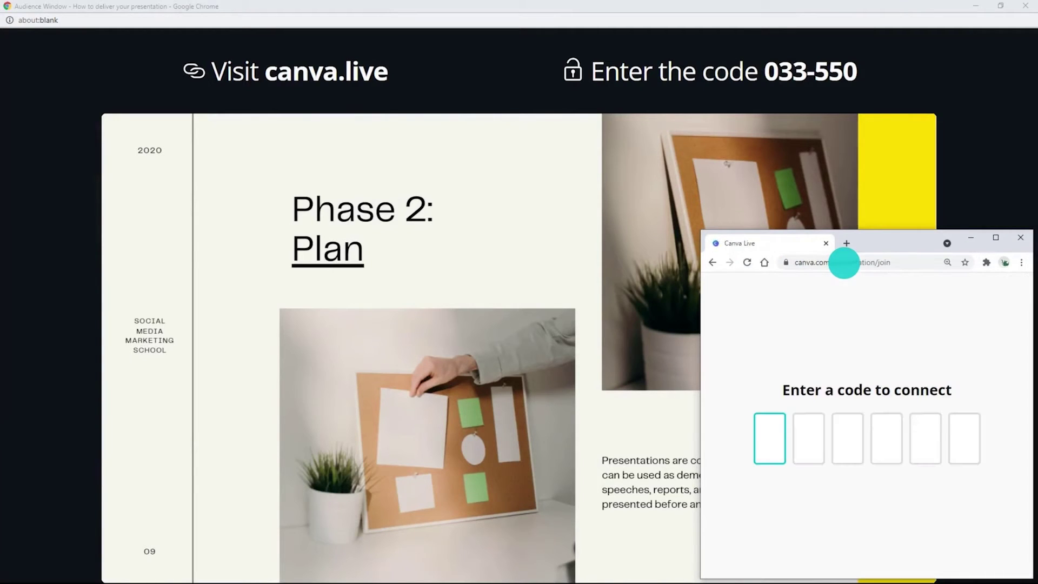
type("033")
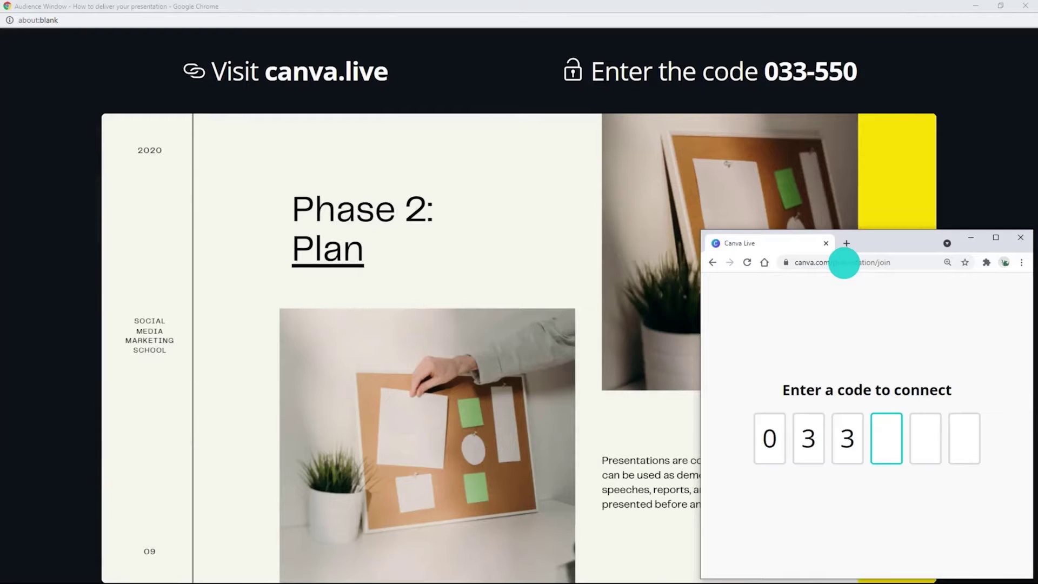
type("550")
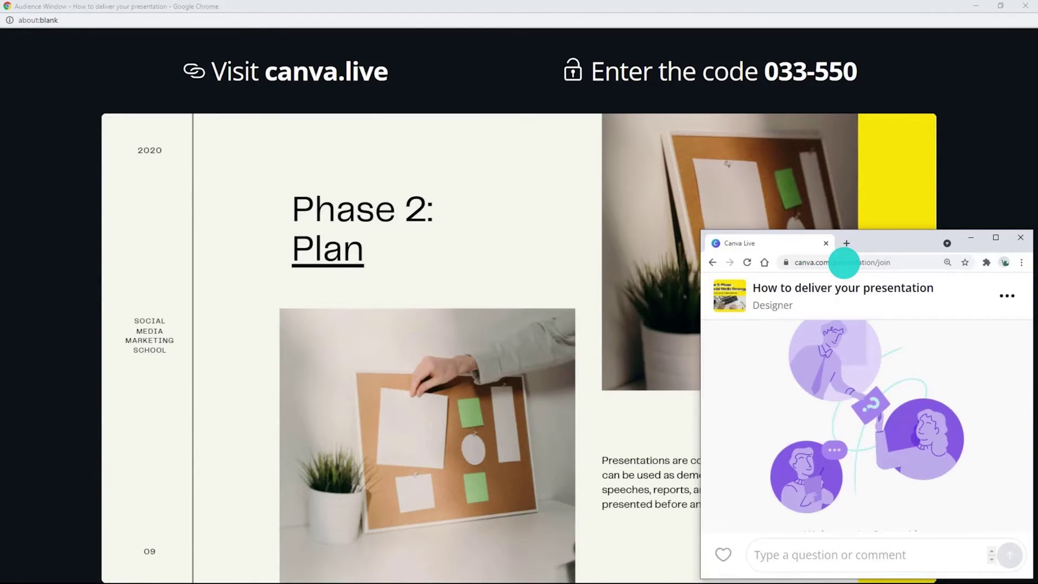
left_click(818, 553)
type("Amazing")
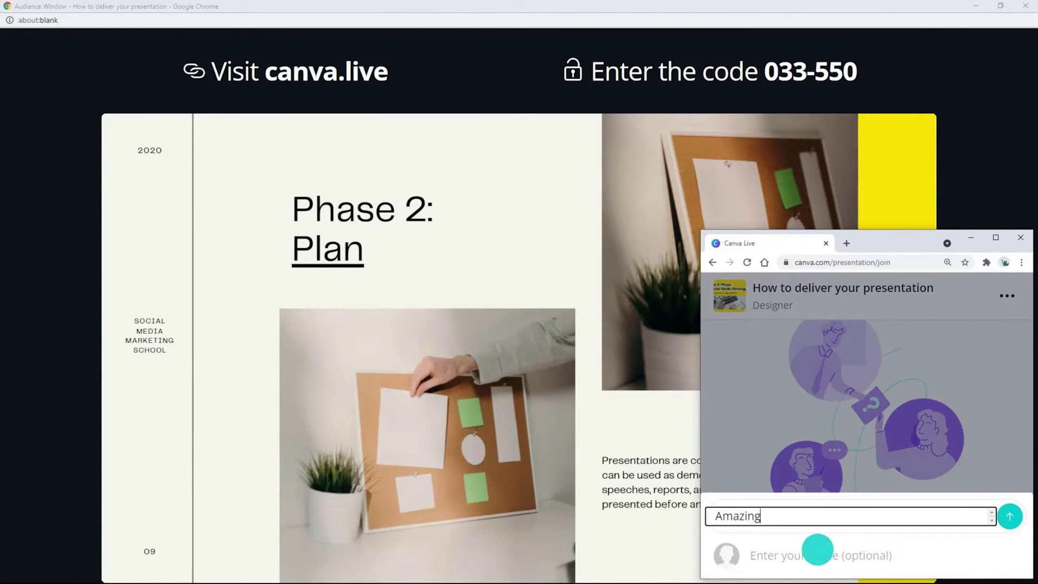
key("Return")
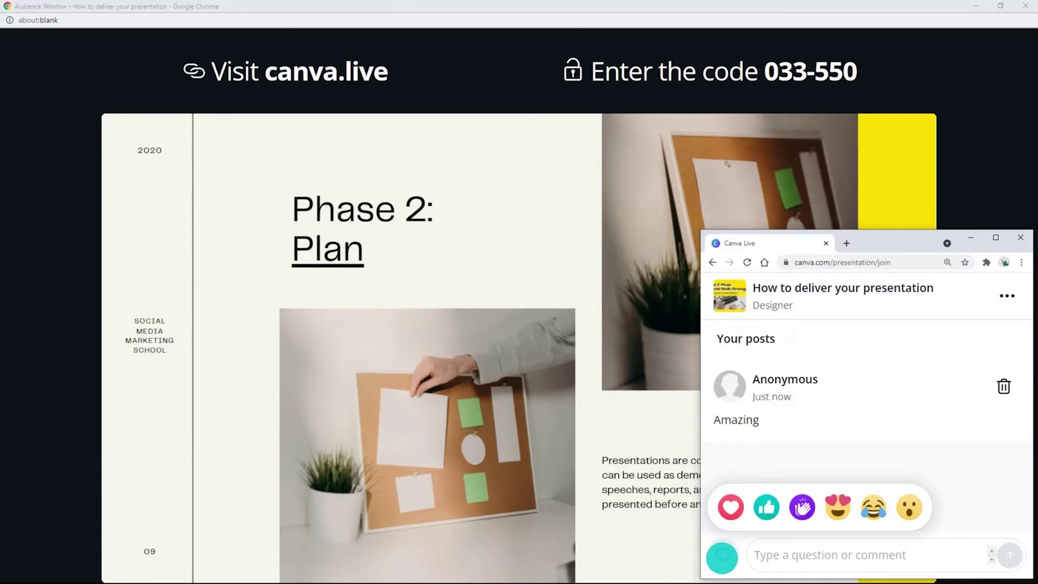
left_click(731, 508)
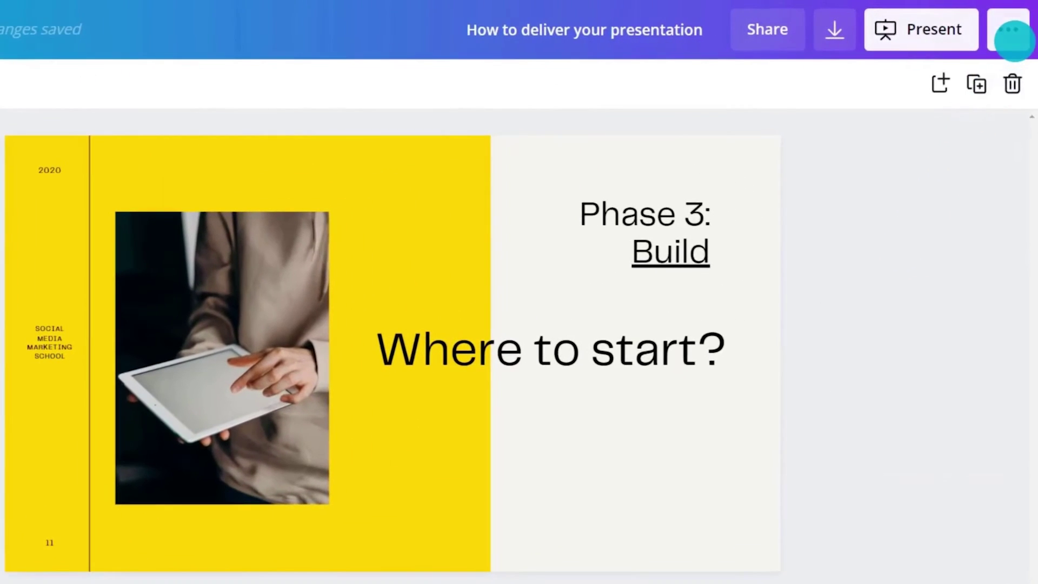
- Record a talk over the slides in the recording studio, then end and upload it
left_click(1014, 24)
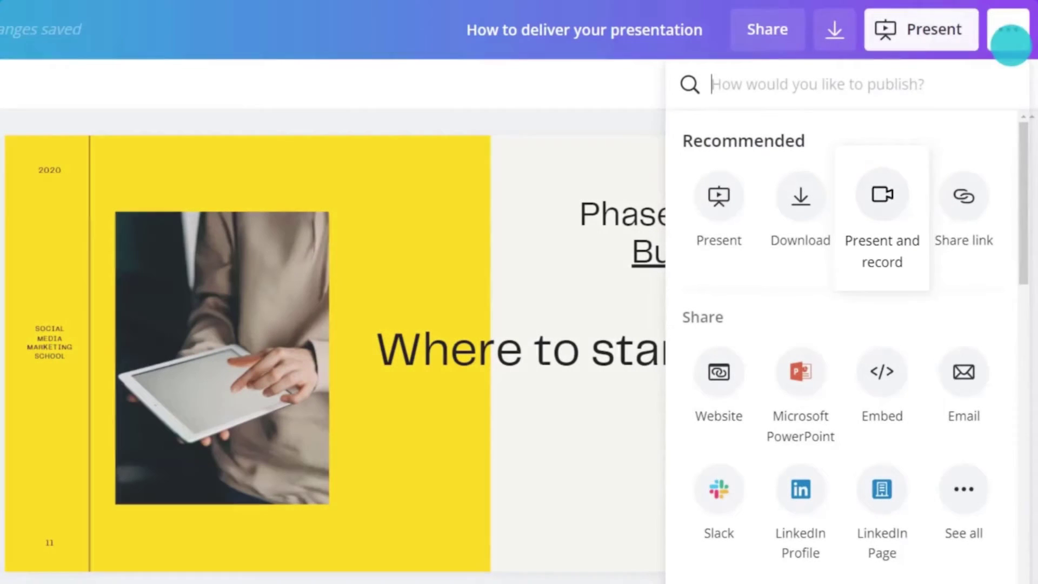
left_click(875, 199)
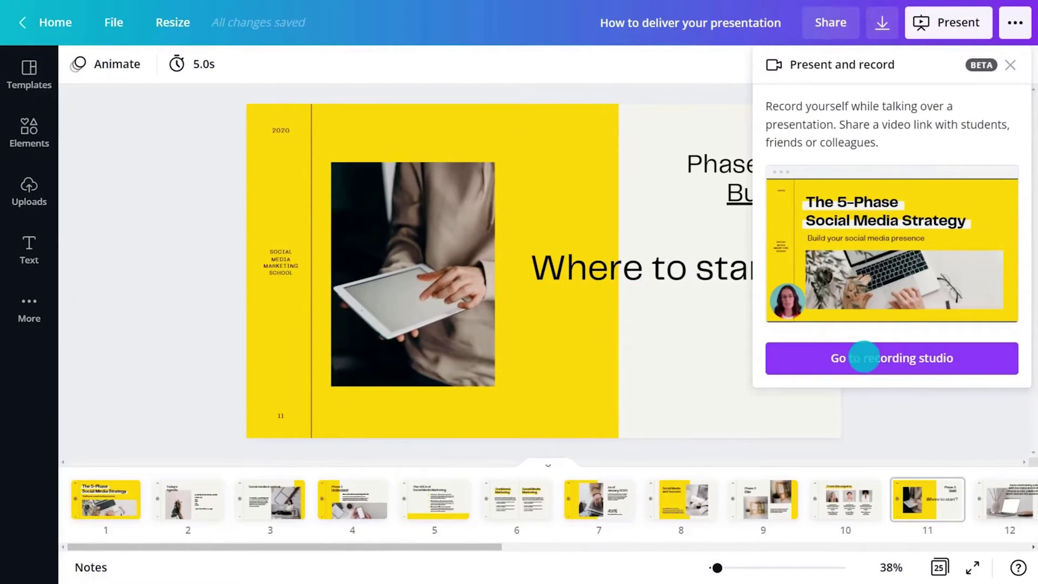
left_click(865, 357)
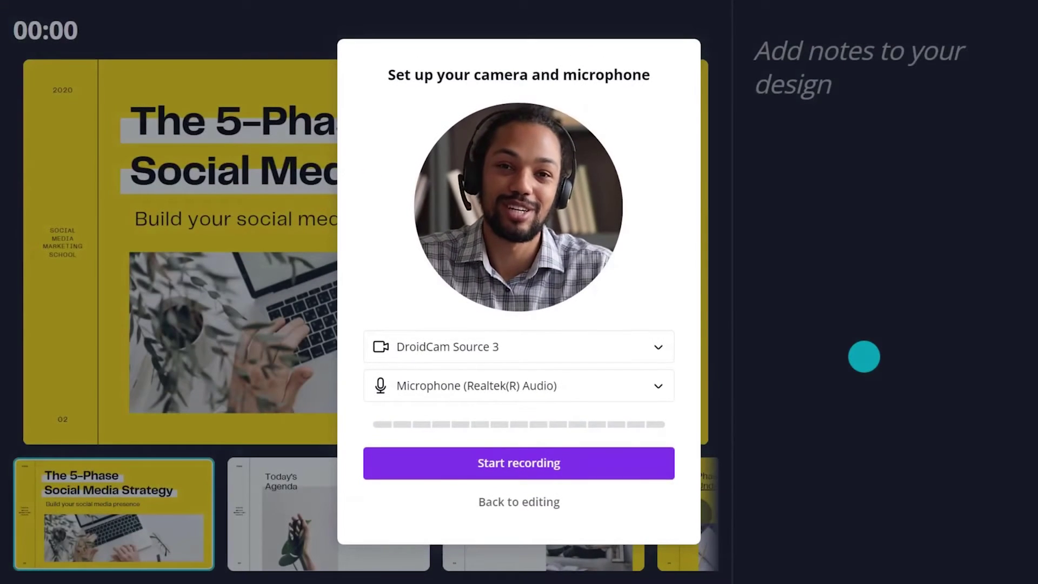
left_click(515, 460)
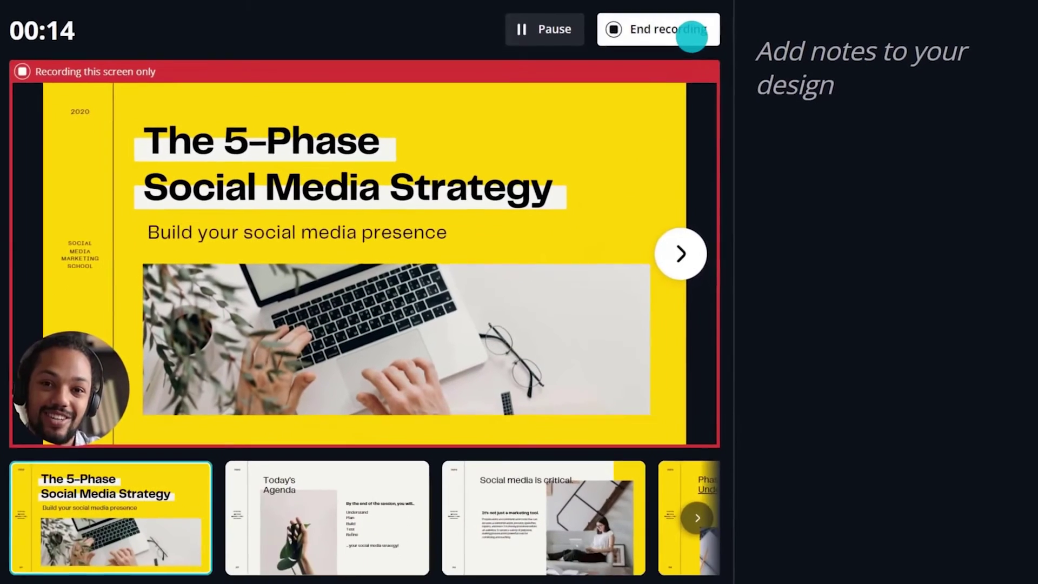
left_click(691, 33)
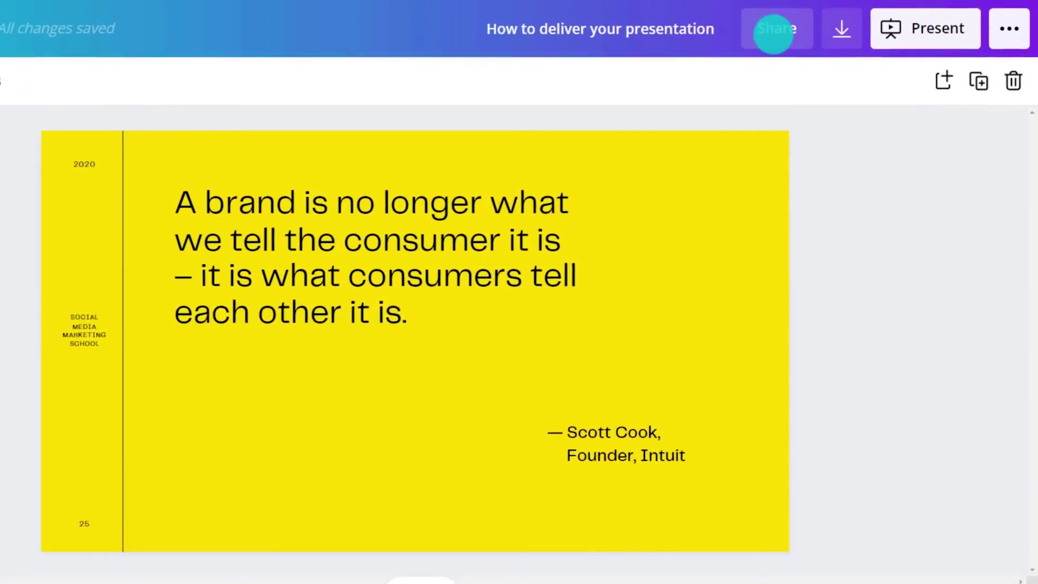
left_click(829, 24)
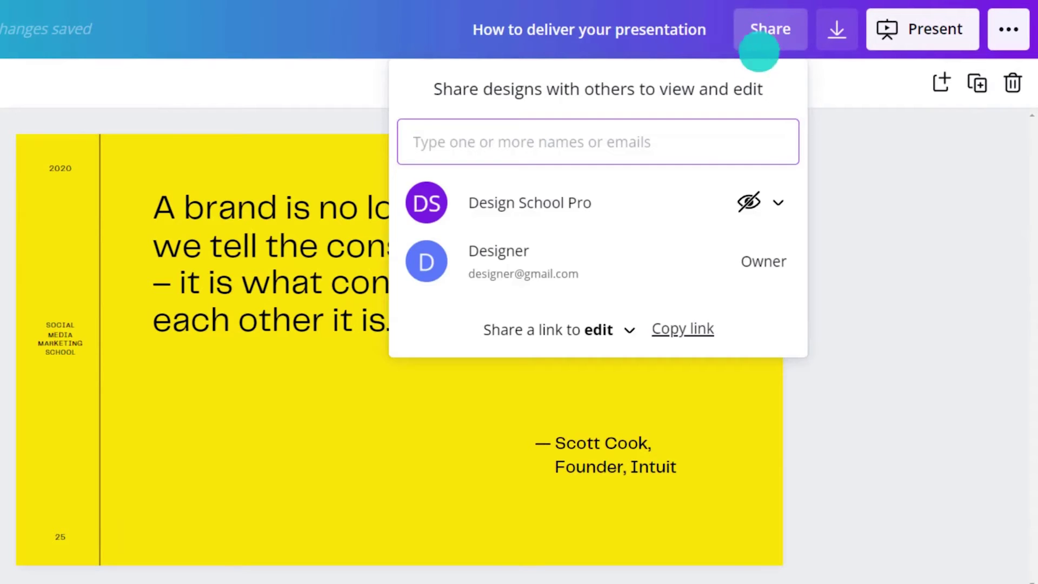
left_click(630, 329)
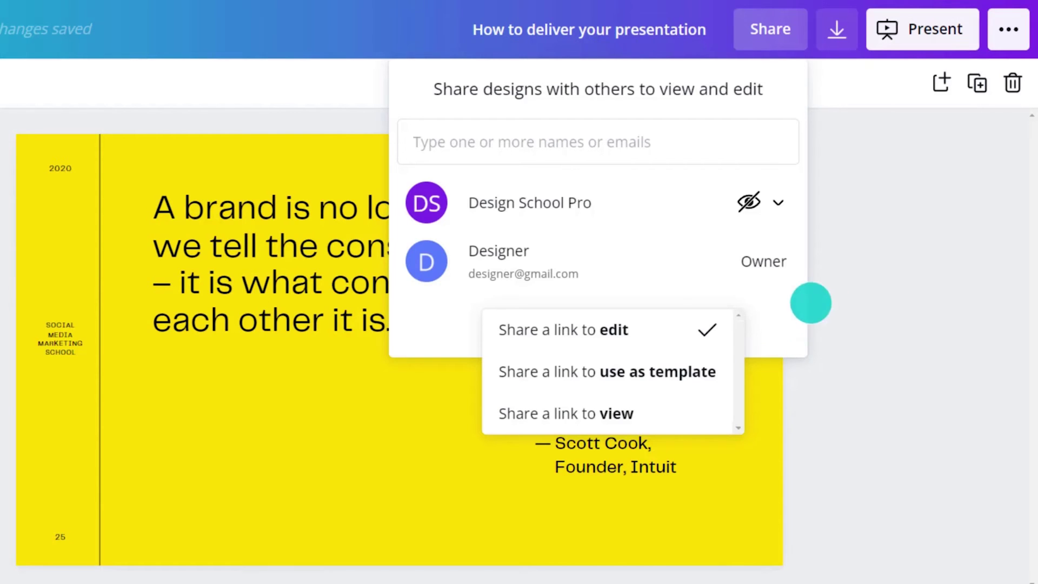
left_click(867, 269)
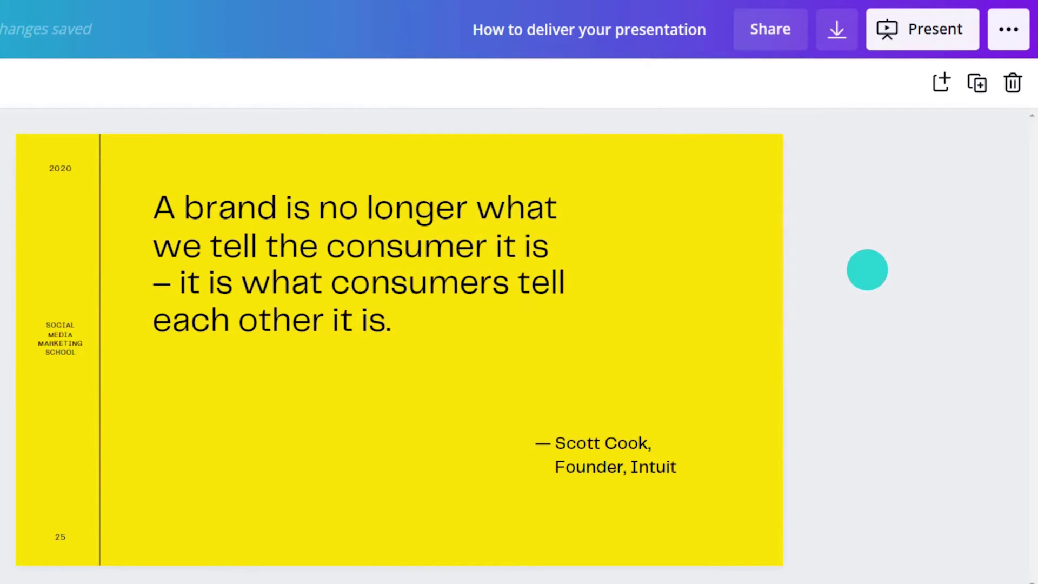
left_click(838, 31)
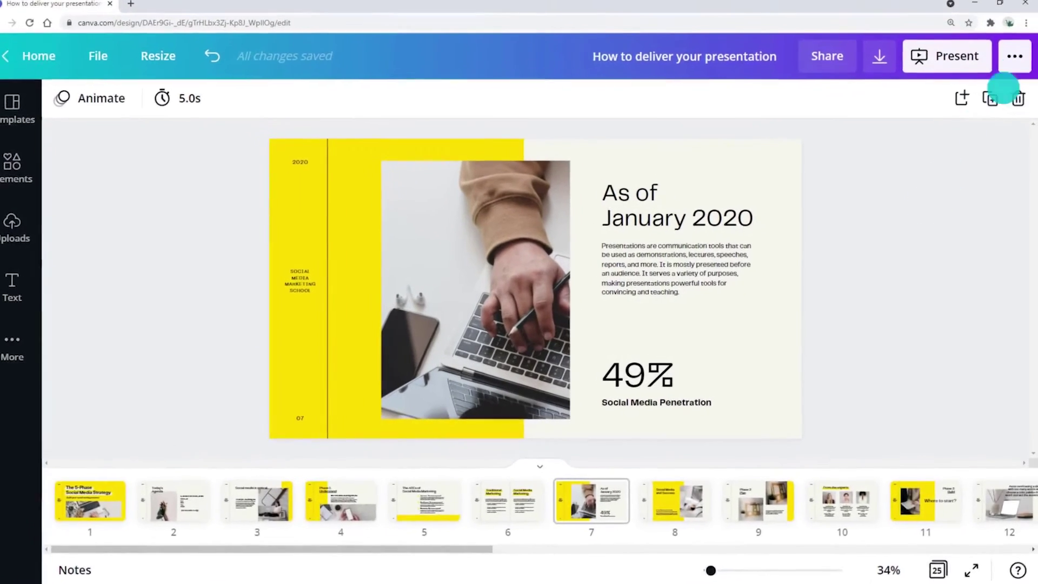
- Publish the deck as a Presentation-style website, open it, and show the slide grid
left_click(1009, 61)
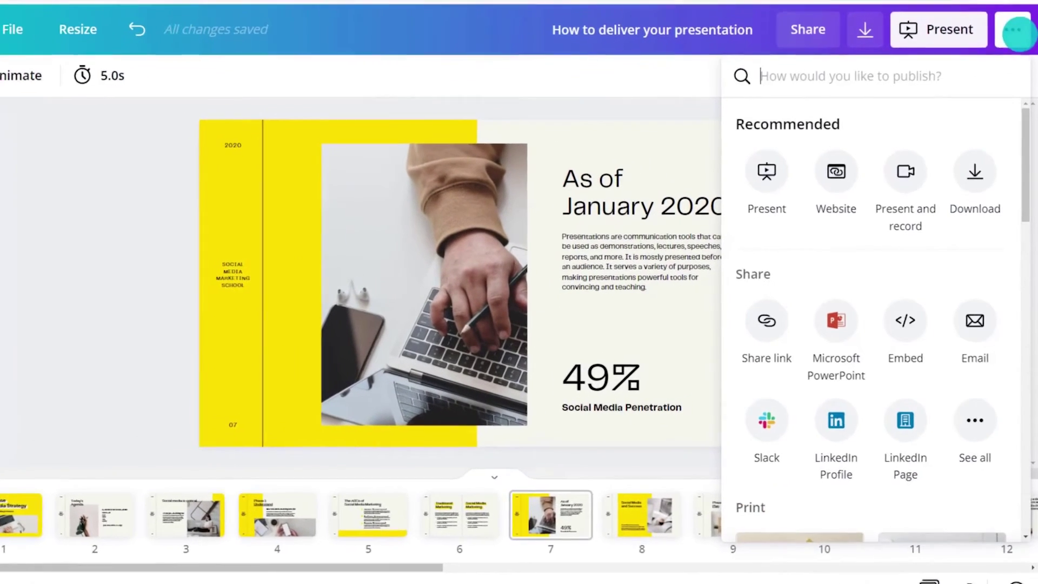
left_click(838, 168)
left_click(997, 400)
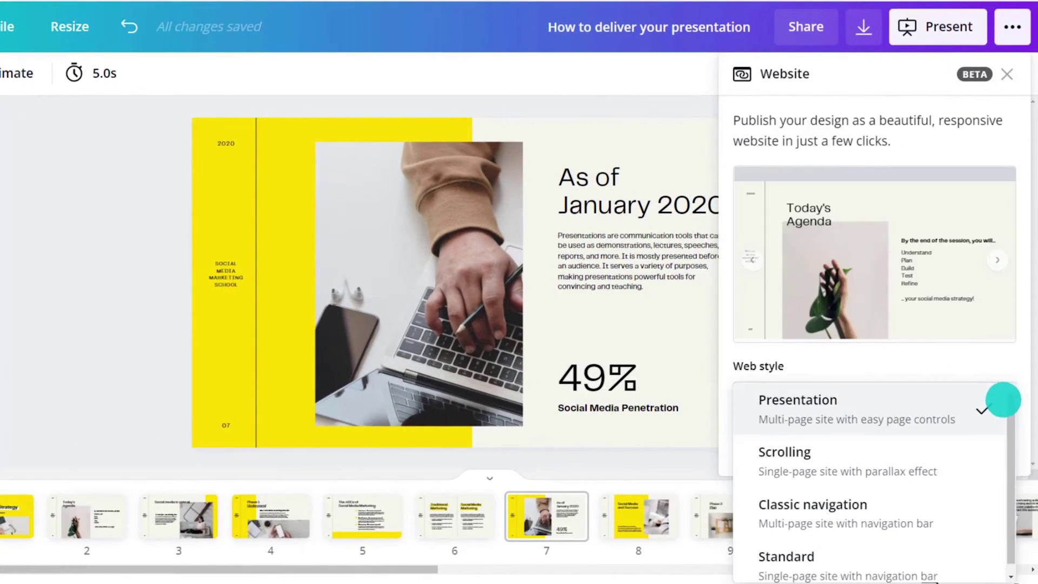
left_click(972, 398)
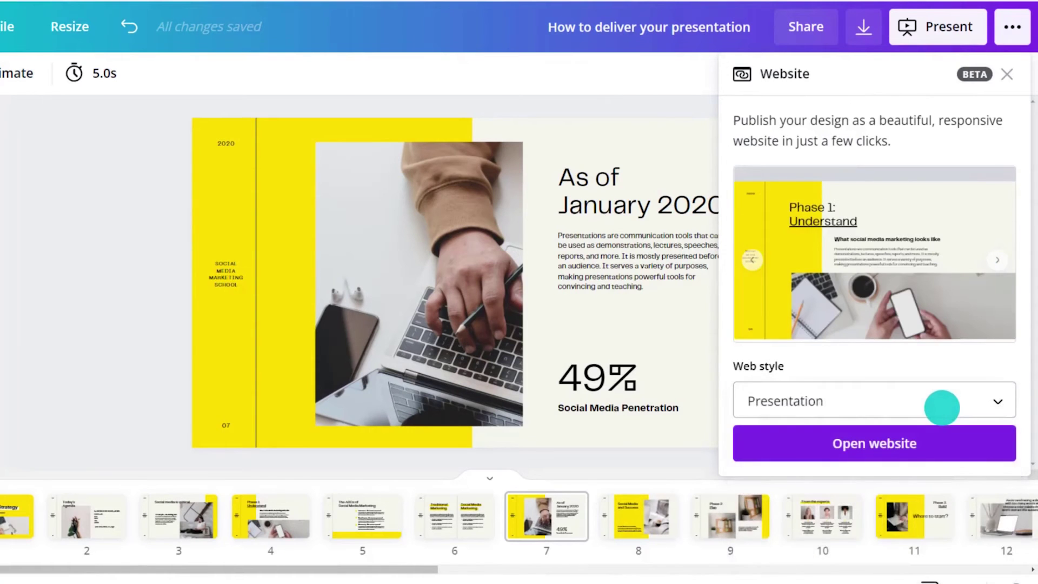
left_click(906, 438)
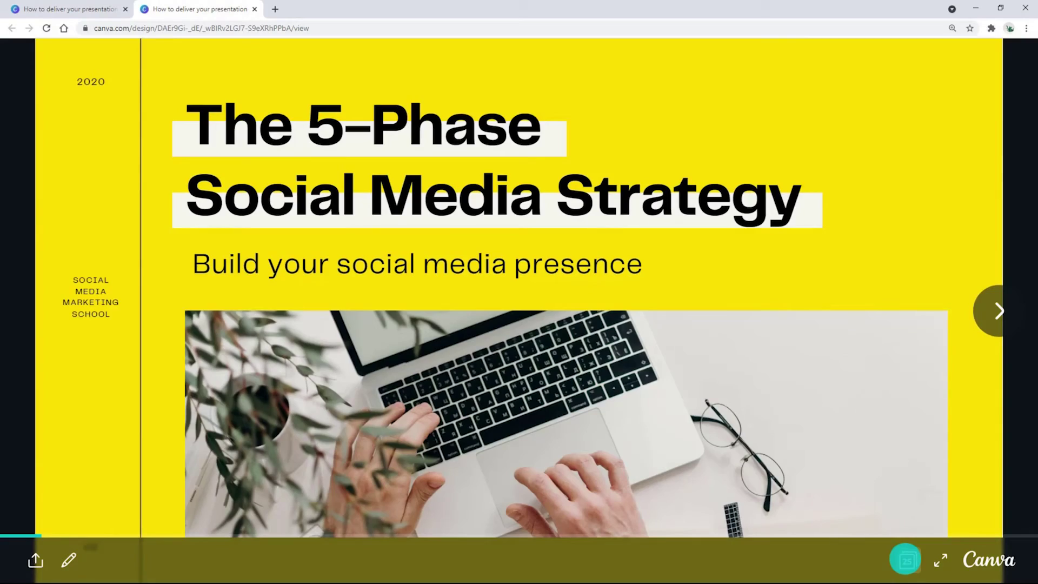
left_click(905, 560)
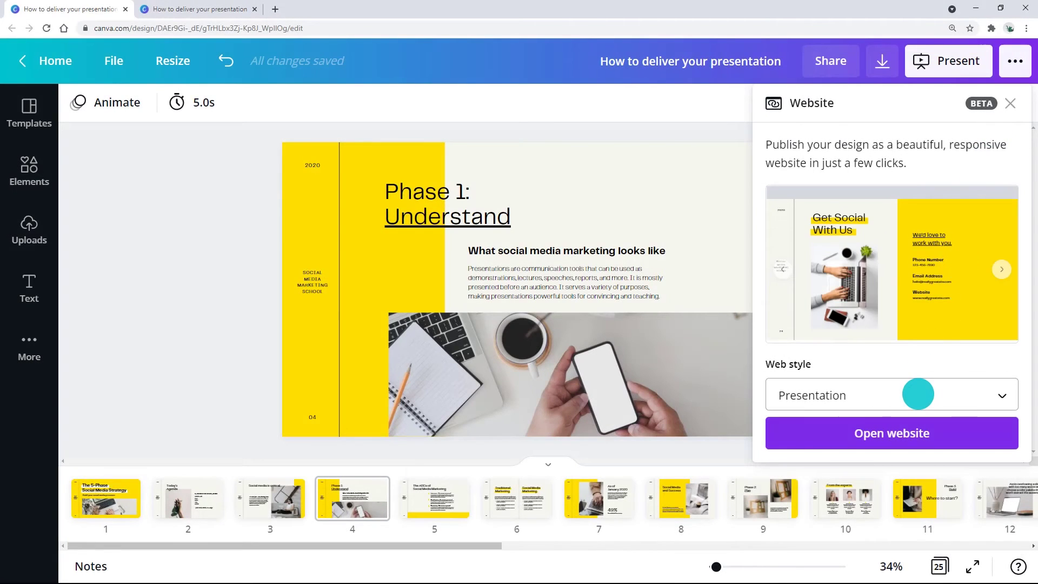
- View the website in the Scrolling web style, then return to the editor
left_click(918, 394)
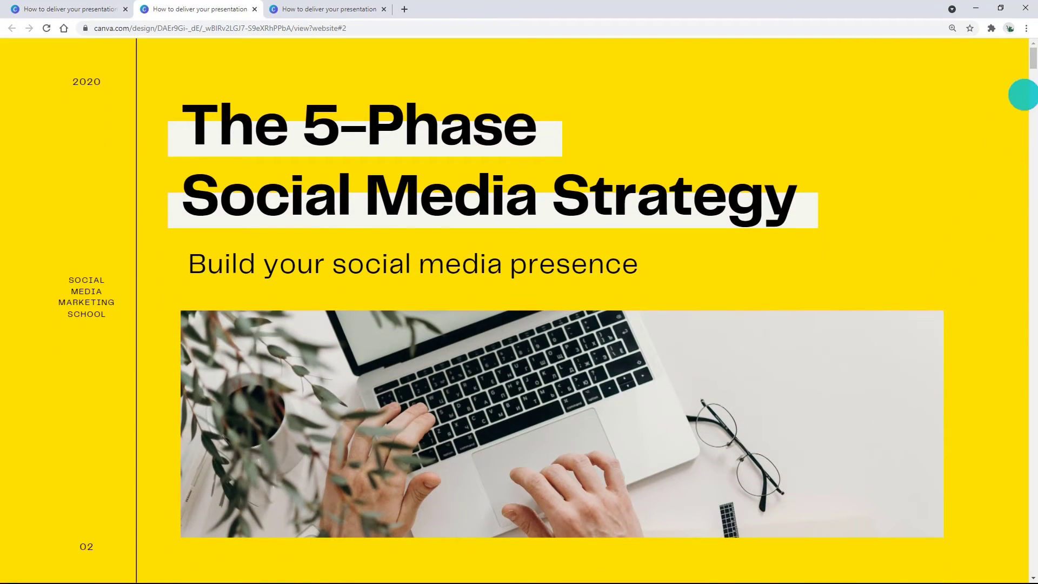
left_click_drag(1030, 65, 1026, 108)
left_click(104, 12)
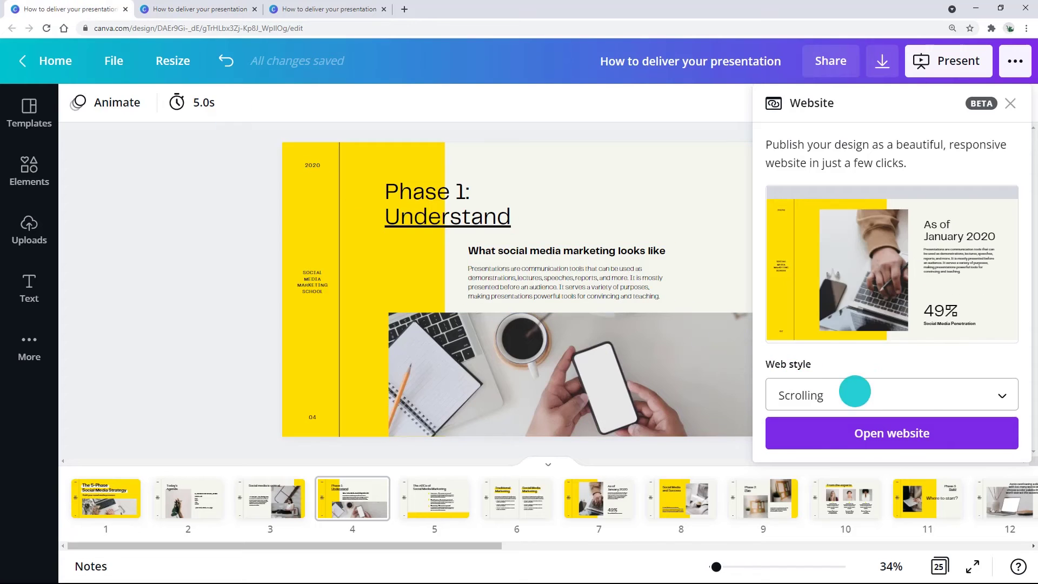
- Open the website in Classic navigation style and show its Menu of slide titles
left_click(856, 393)
left_click(886, 441)
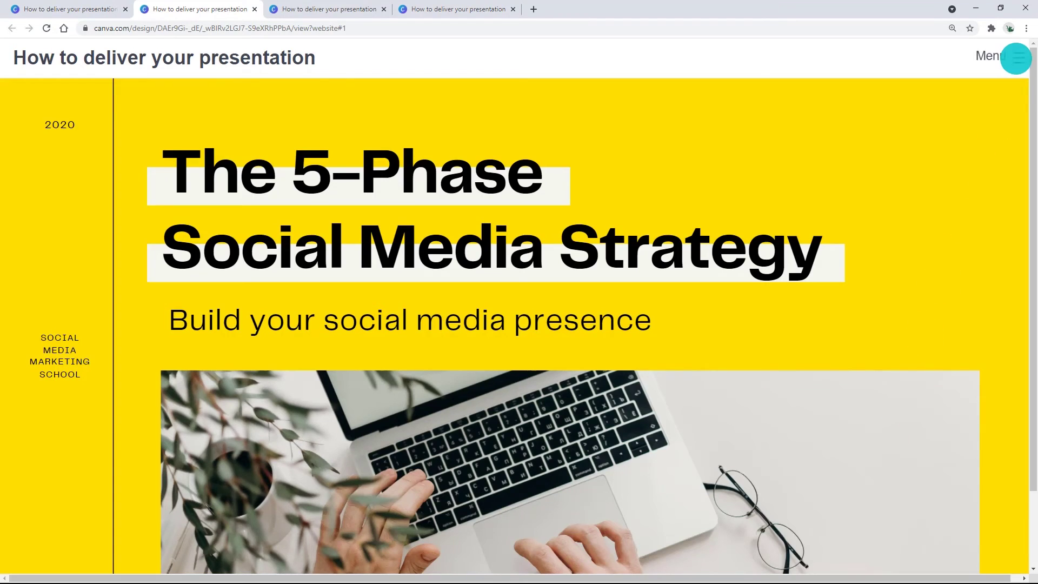
left_click(1016, 59)
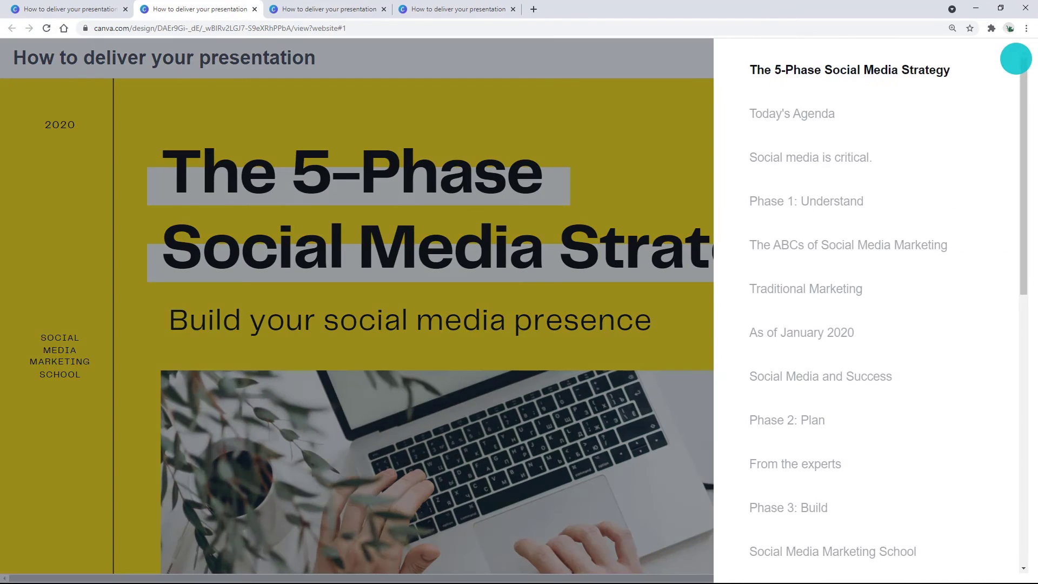
mouse_move(1022, 69)
left_mouse_down()
mouse_move(1024, 324)
mouse_move(1027, 63)
left_mouse_up()
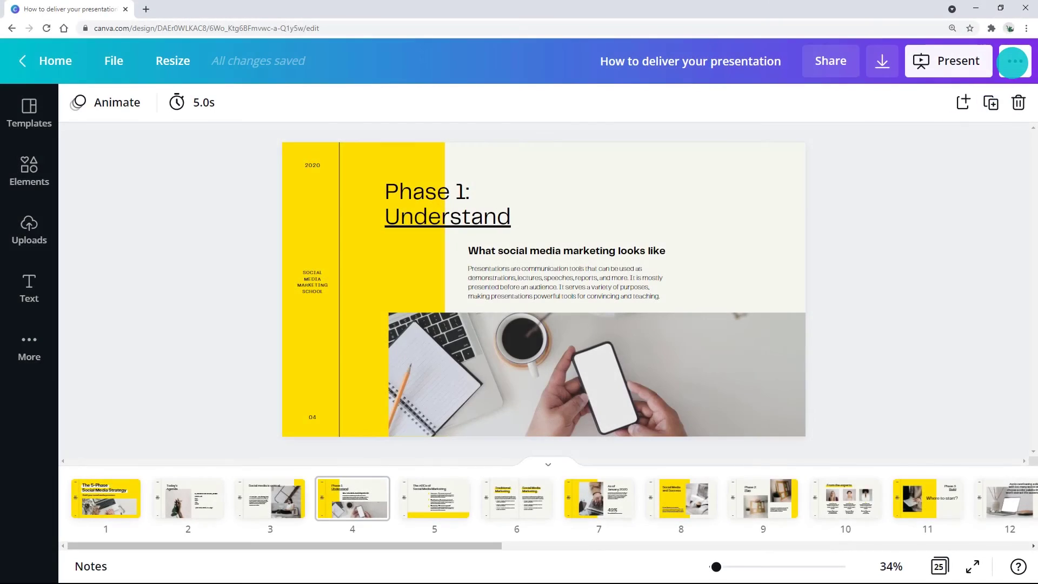
left_click(1013, 61)
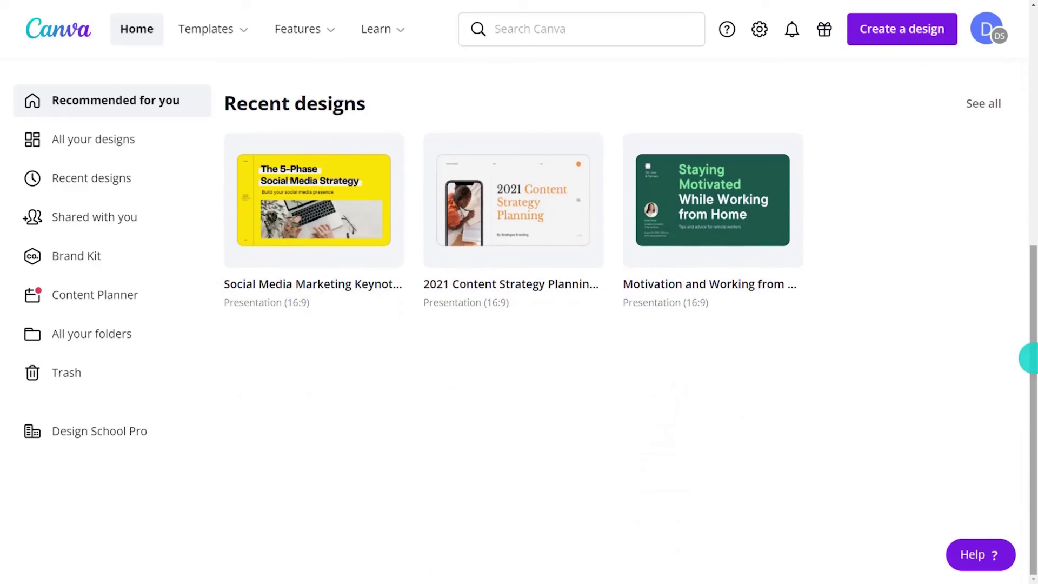
- Move the social media keynote and content strategy designs into the Keynote Presentations folder
left_click(382, 152)
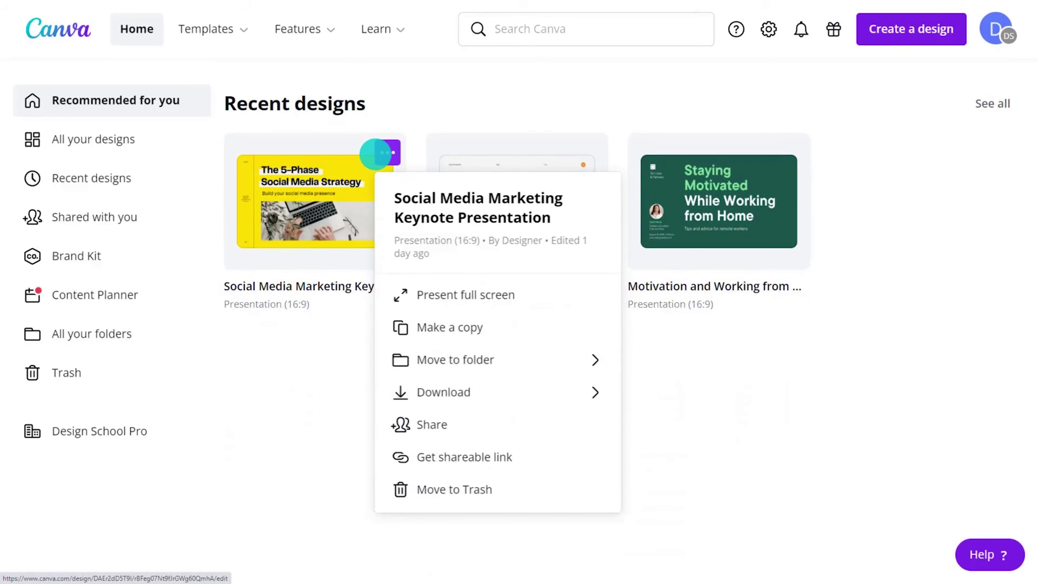
left_click(435, 356)
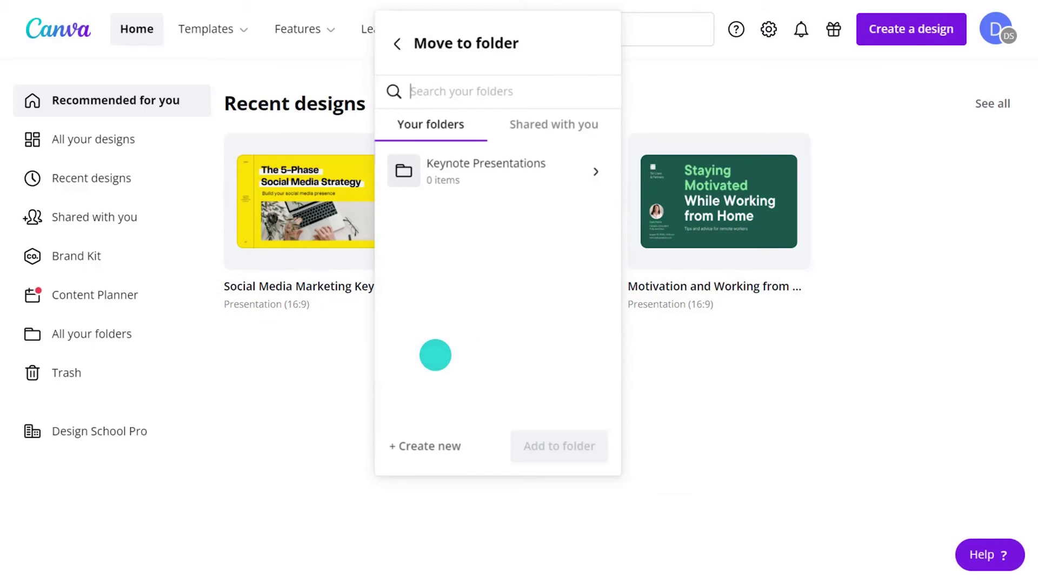
left_click(487, 174)
left_click(532, 443)
left_click(589, 152)
left_click(648, 378)
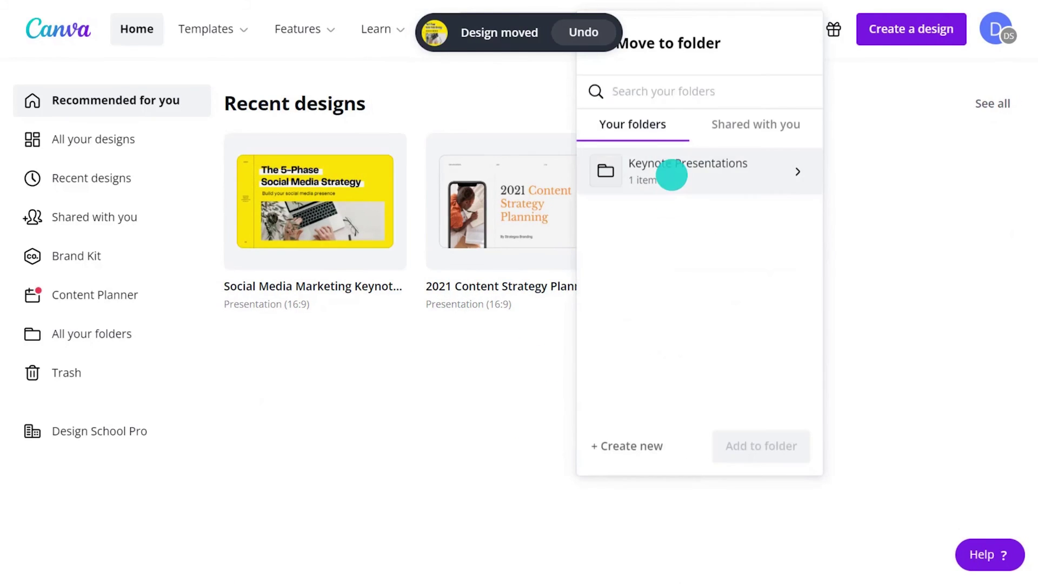
left_click(672, 173)
left_click(741, 444)
- Move the working-from-home design into Keynote Presentations too, then show all folders
left_click(787, 152)
left_click(825, 366)
left_click(854, 173)
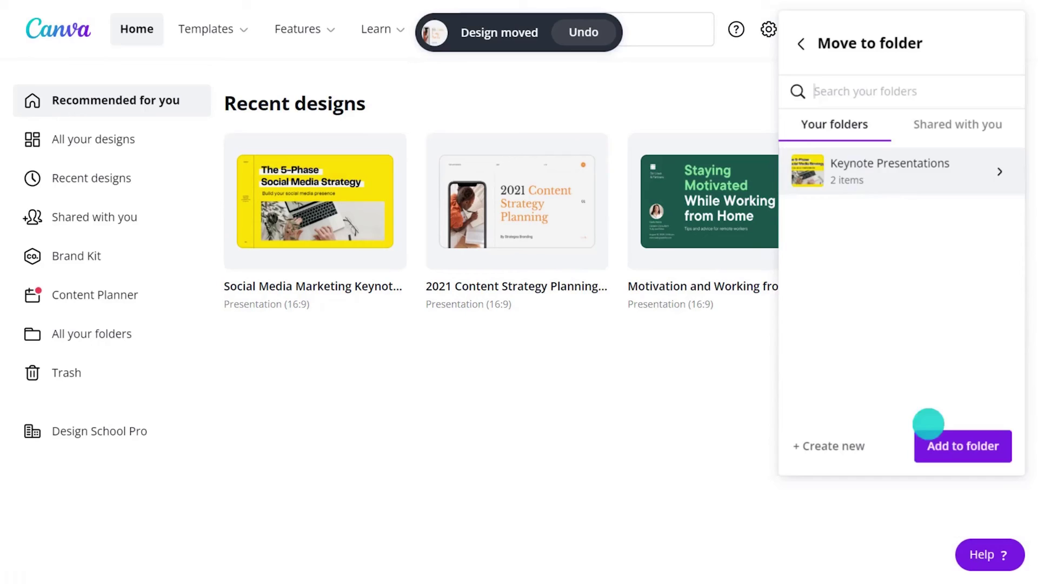
left_click(933, 444)
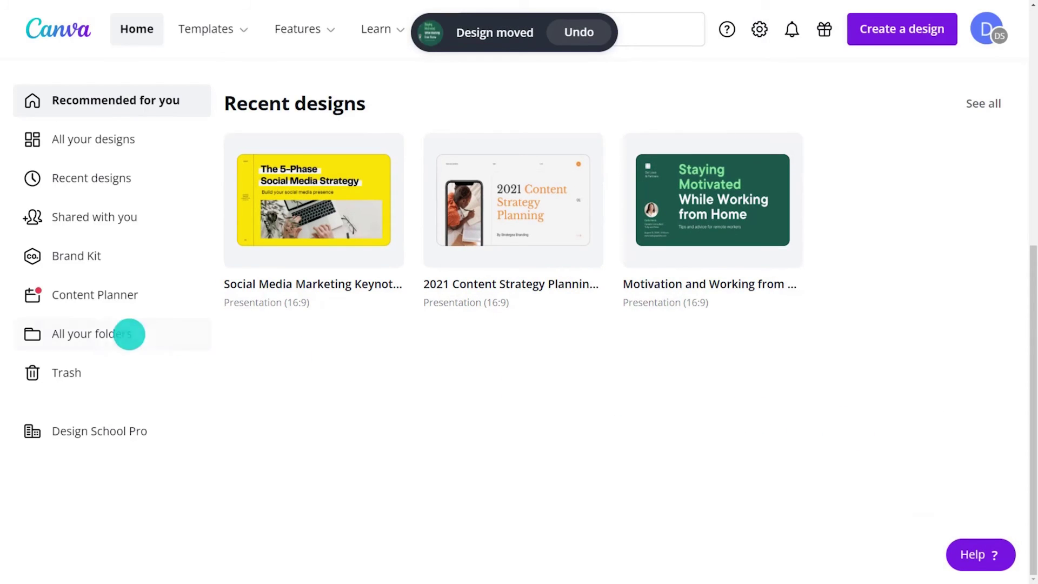
left_click(129, 333)
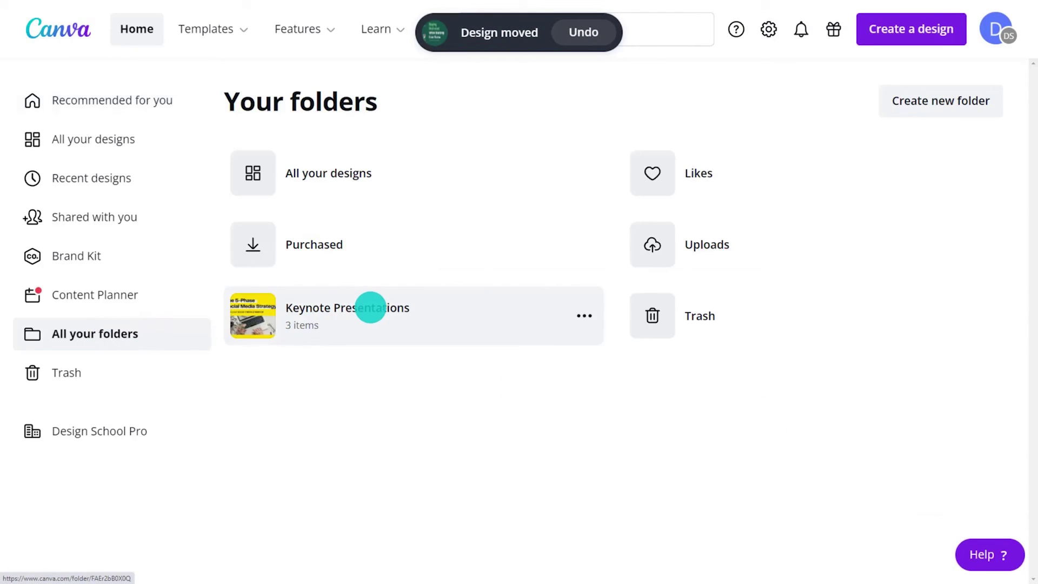
- In the Keynote Presentations folder's presentation setup, make the working-from-home deck play second
left_click(368, 306)
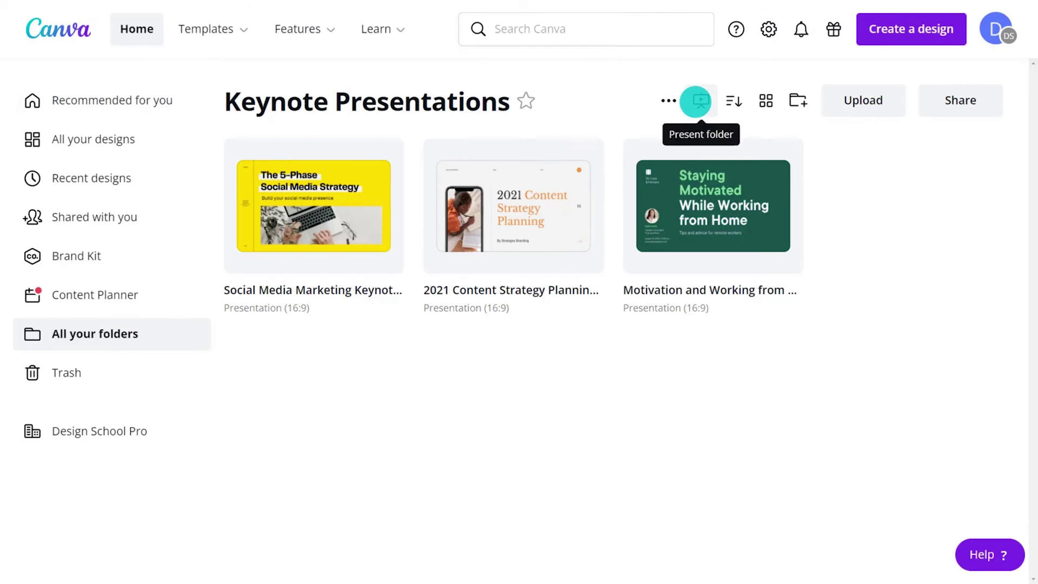
left_click(696, 101)
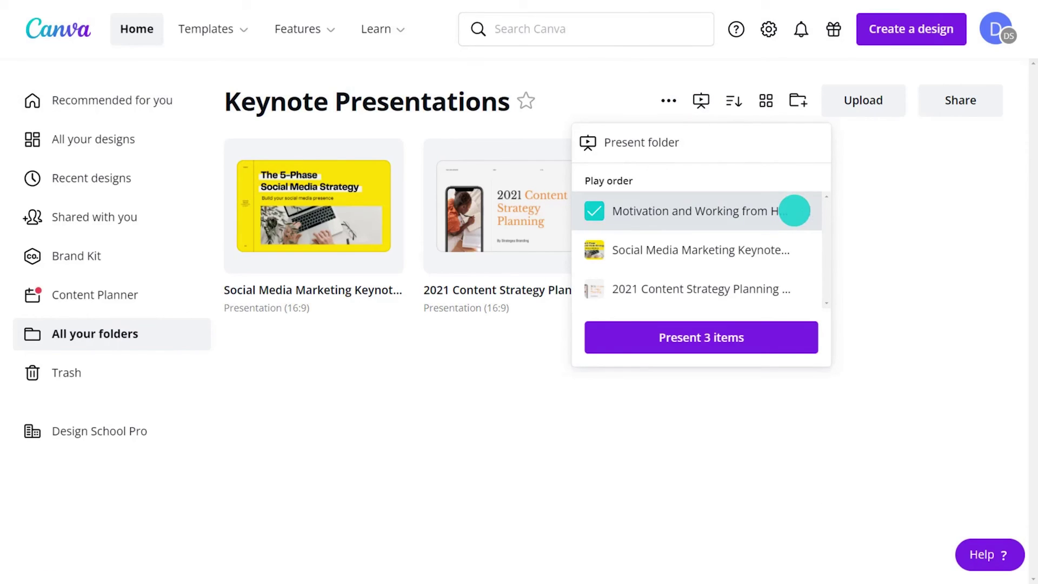
left_click_drag(793, 211, 592, 249)
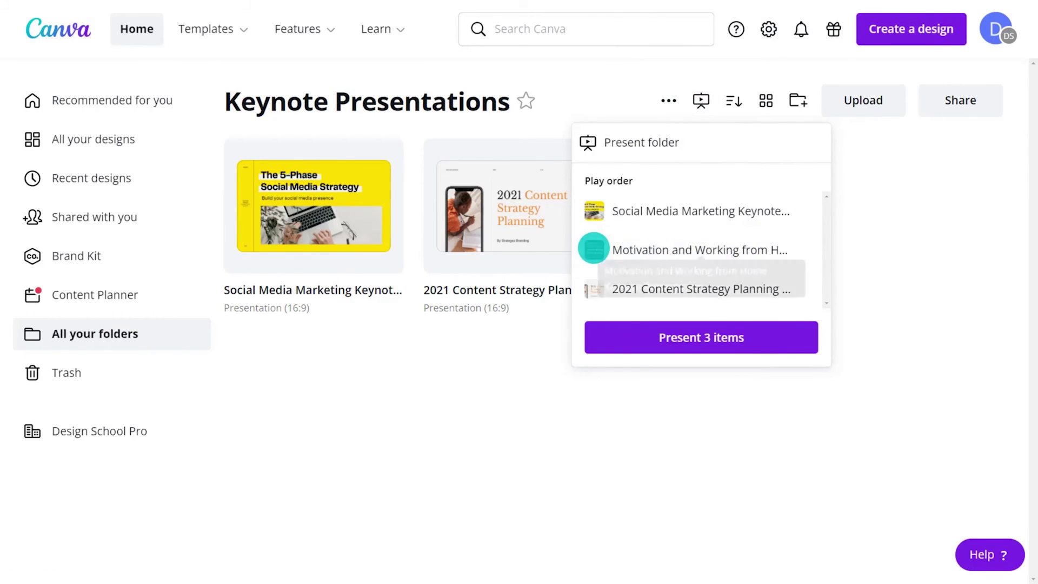
left_click(593, 249)
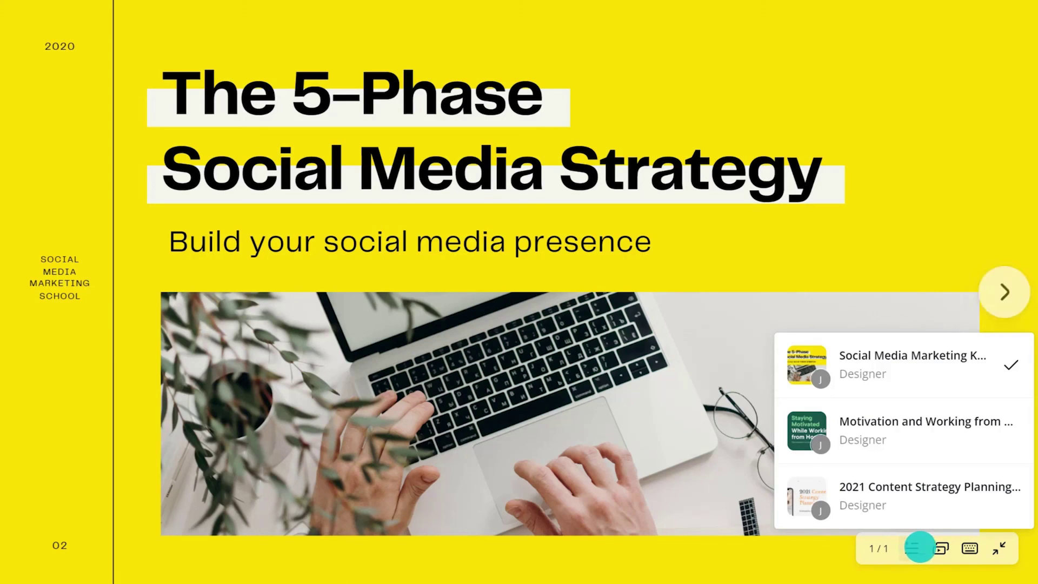
- Run the three-deck folder presentation in presenter view with a separate audience window
left_click(939, 548)
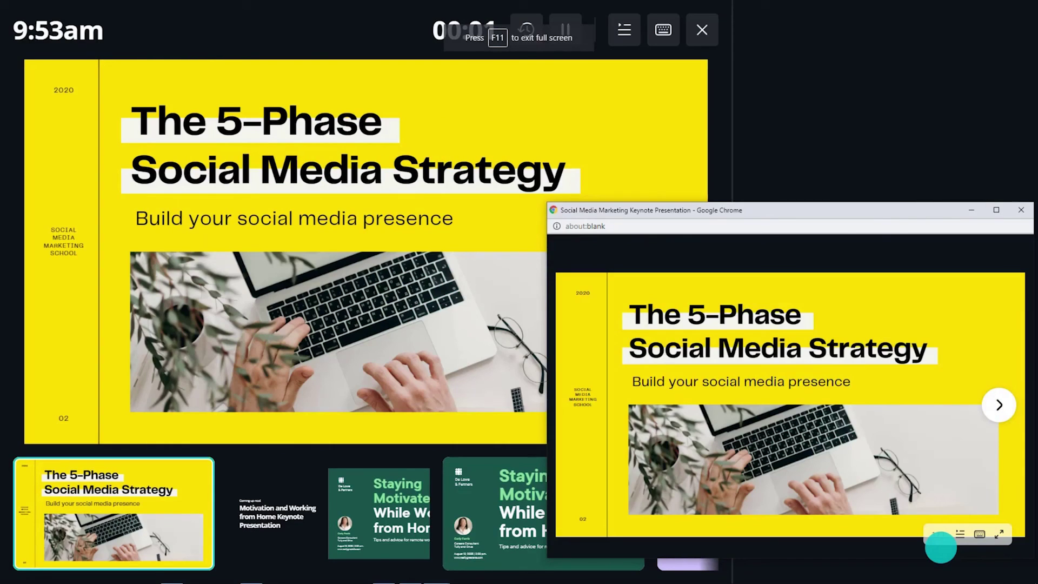